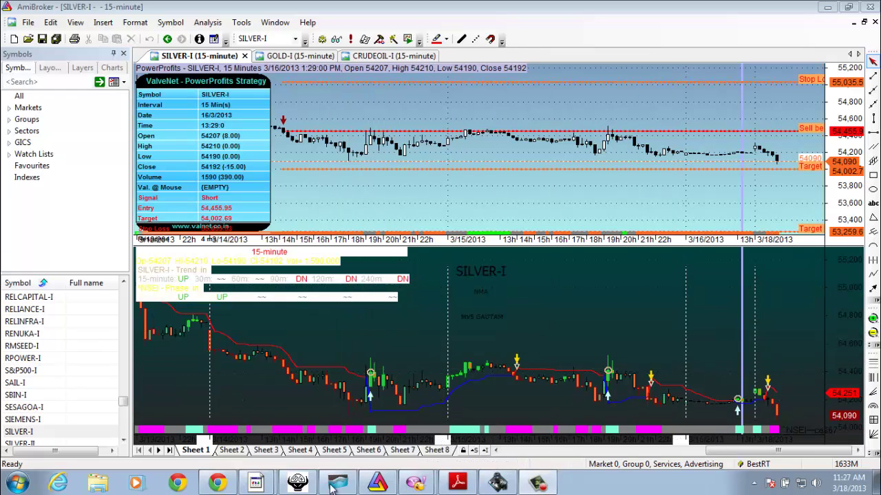
Glance at the BestRT data feed, RoboTrade and Globe Capital windows, then return to AmiBroker.
{"action": "left_click", "coordinate": [333, 484]}
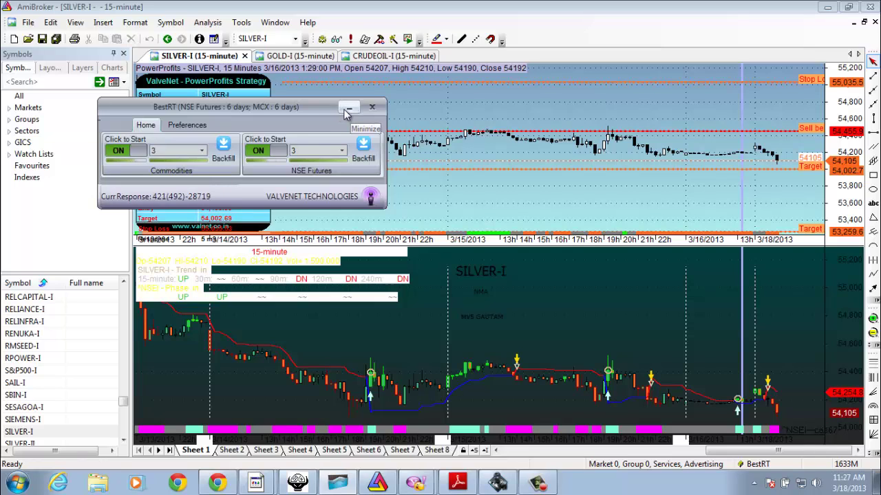
{"action": "left_click", "coordinate": [348, 110]}
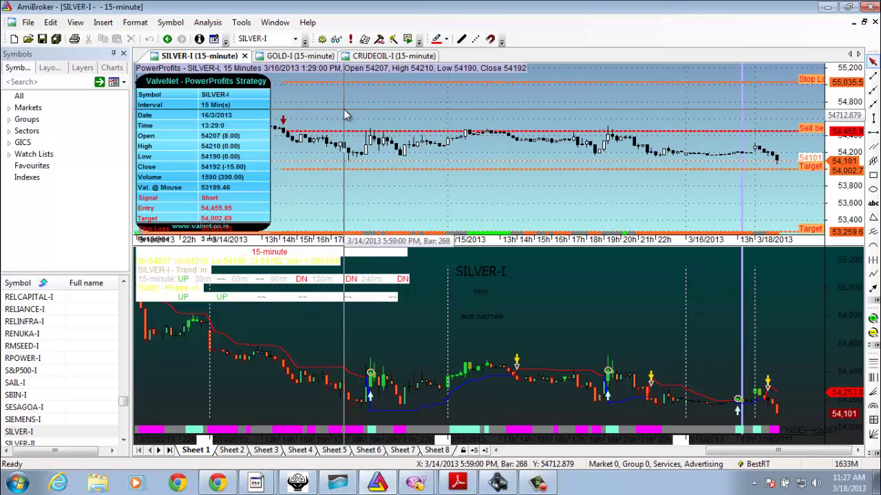
{"action": "left_click", "coordinate": [495, 484]}
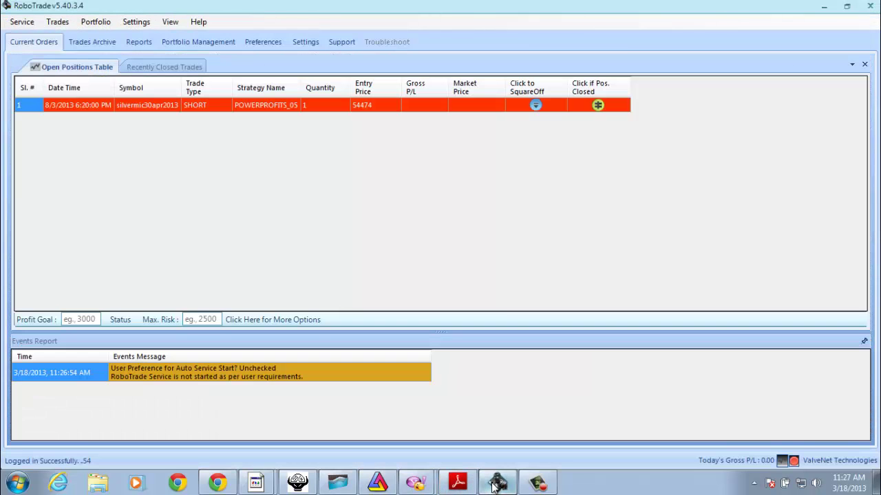
{"action": "left_click", "coordinate": [307, 482]}
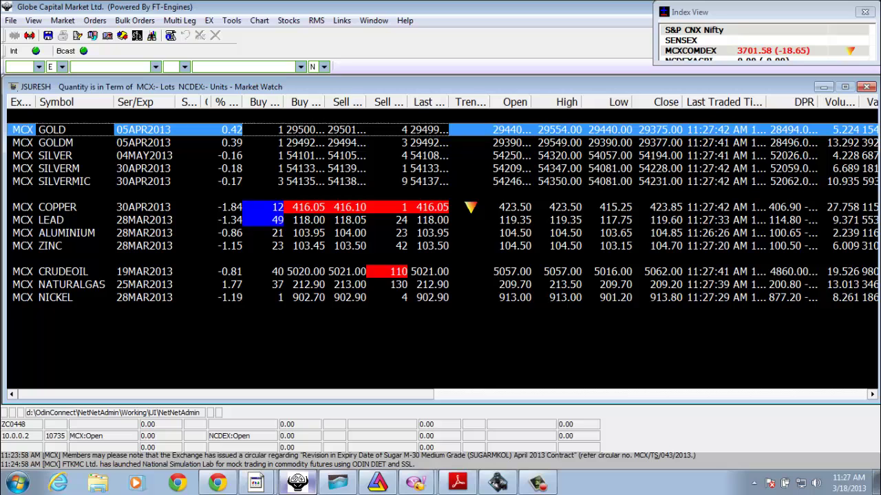
{"action": "left_click", "coordinate": [377, 483]}
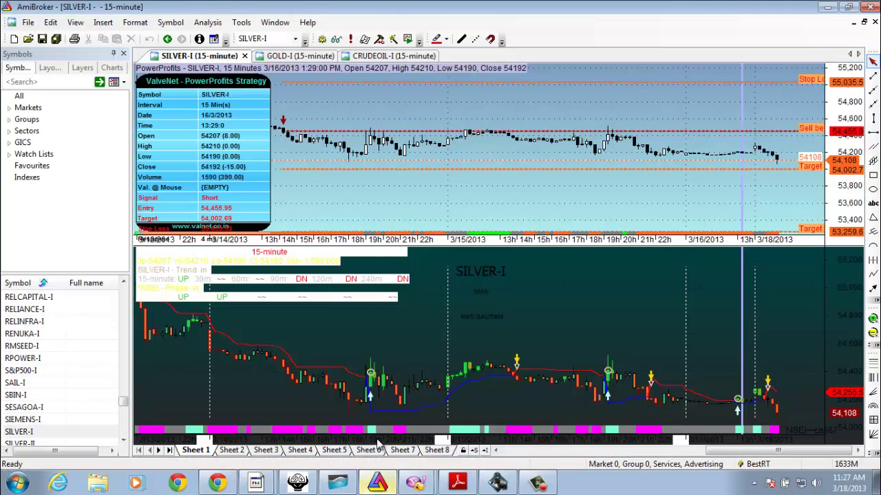
Read the SILVER-I bar at 3/14/2013 9:29 PM, then bring up RoboTrade's open positions.
{"action": "mouse_move", "coordinate": [260, 120]}
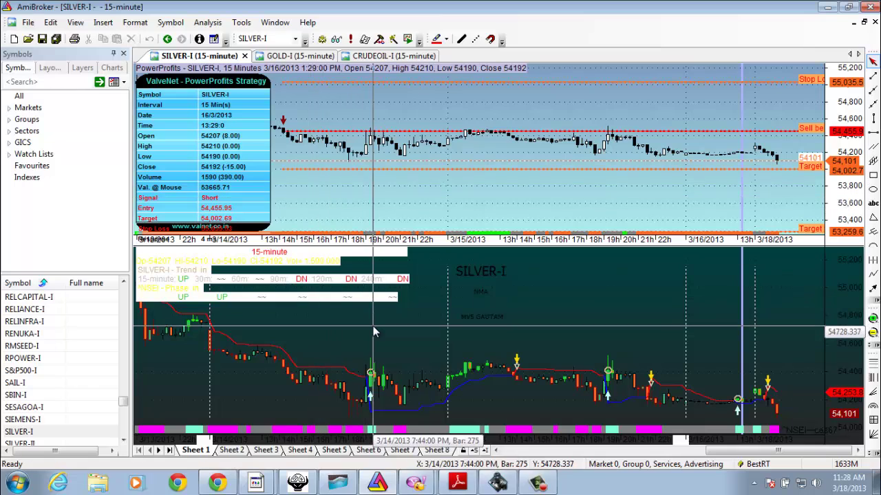
{"action": "mouse_move", "coordinate": [374, 332]}
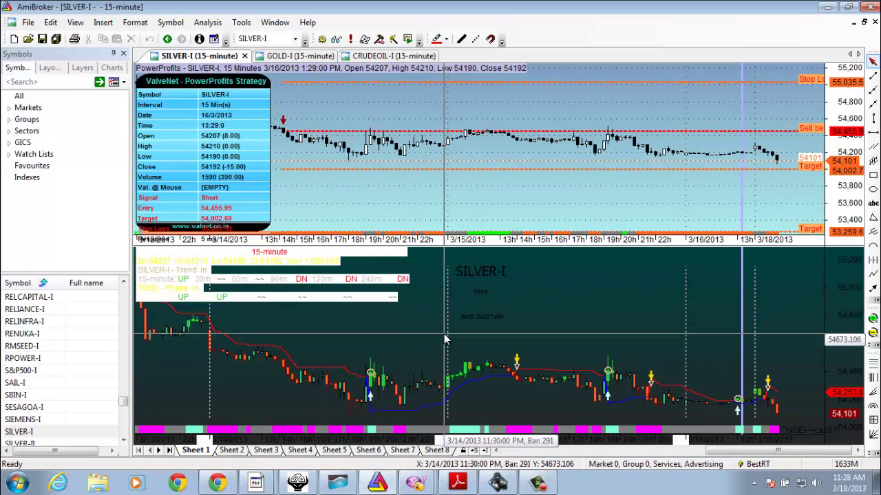
{"action": "mouse_move", "coordinate": [444, 335]}
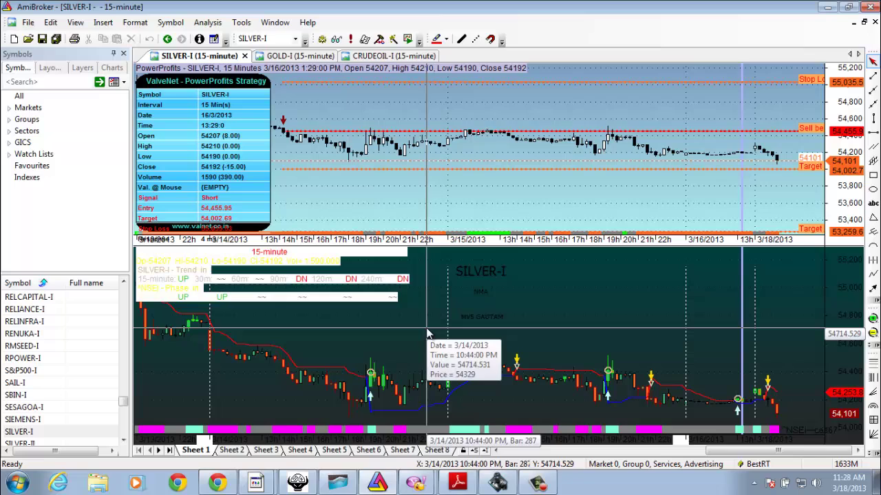
{"action": "left_click", "coordinate": [405, 344]}
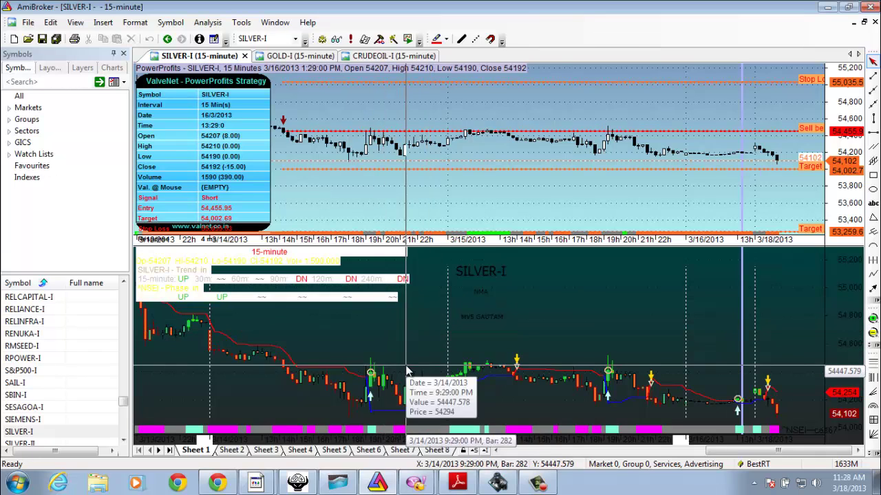
{"action": "mouse_move", "coordinate": [388, 396]}
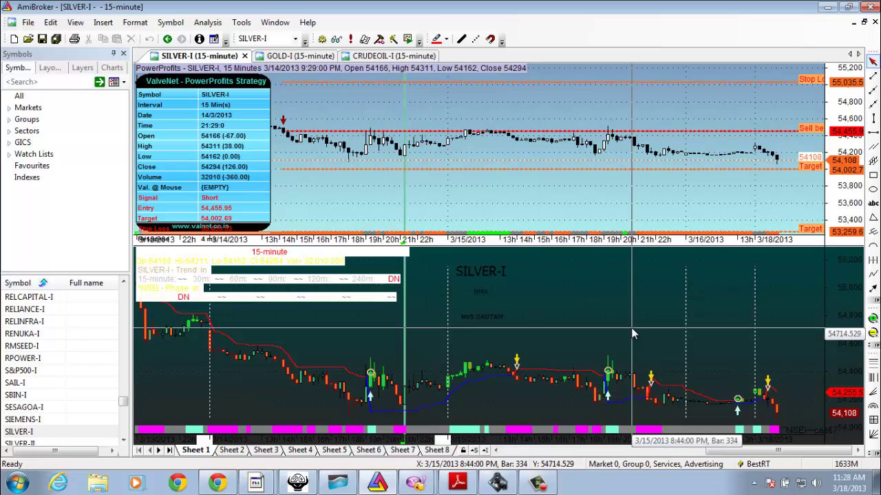
{"action": "mouse_move", "coordinate": [631, 337]}
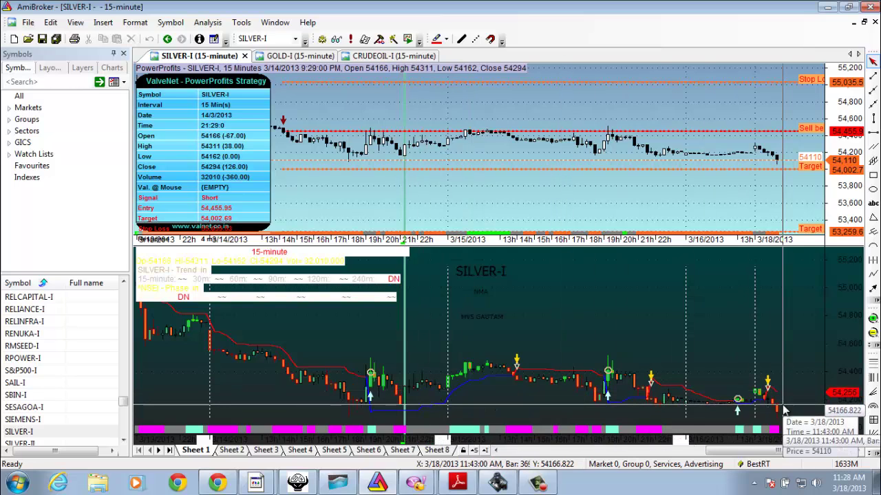
{"action": "mouse_move", "coordinate": [530, 109]}
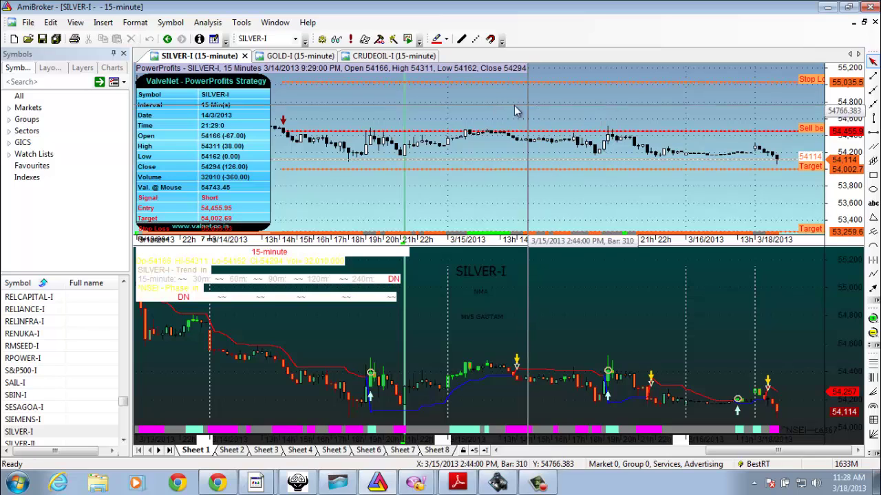
{"action": "mouse_move", "coordinate": [366, 102]}
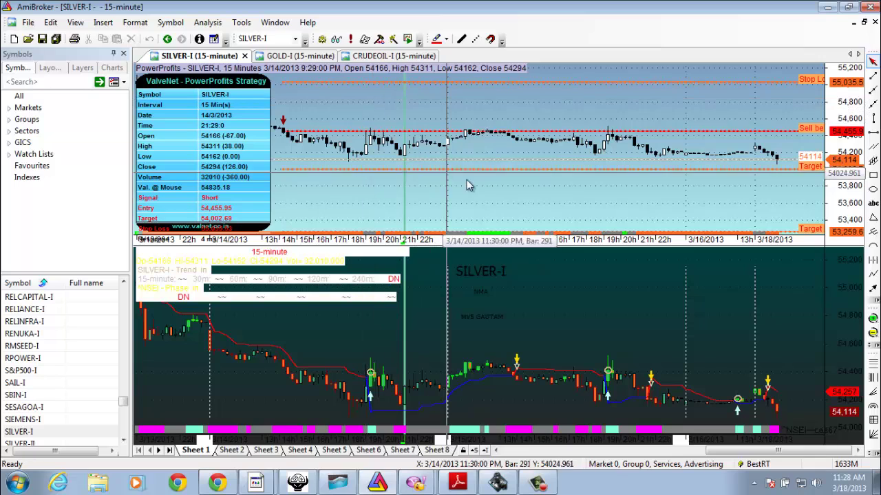
{"action": "mouse_move", "coordinate": [587, 193]}
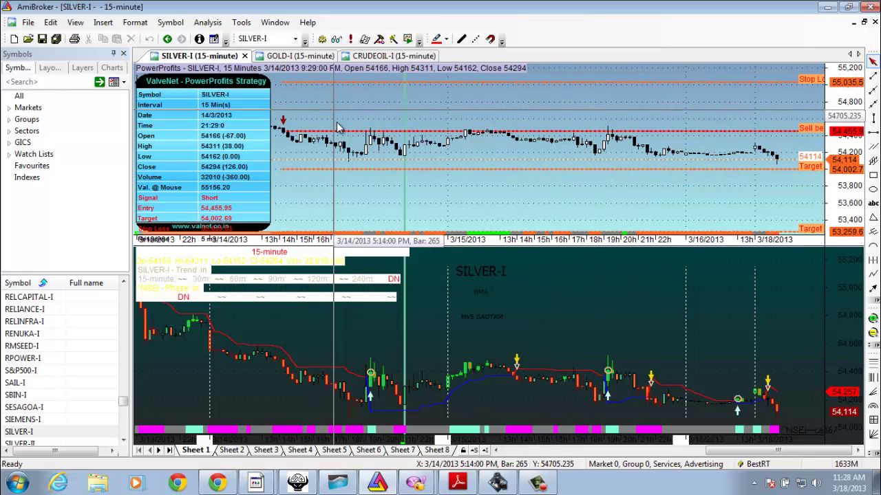
{"action": "left_click", "coordinate": [499, 484]}
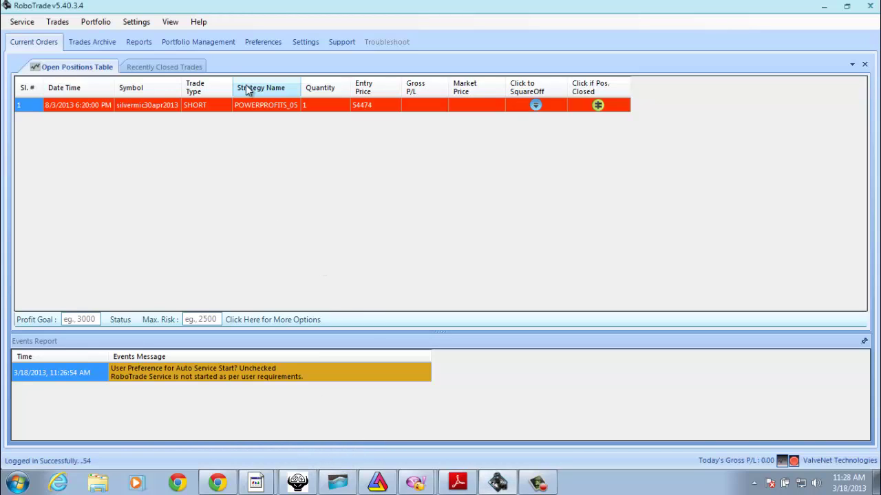
In Portfolio Management, use Portfolio > Add New Symbol to append a blank fifth row.
{"action": "left_click", "coordinate": [201, 46]}
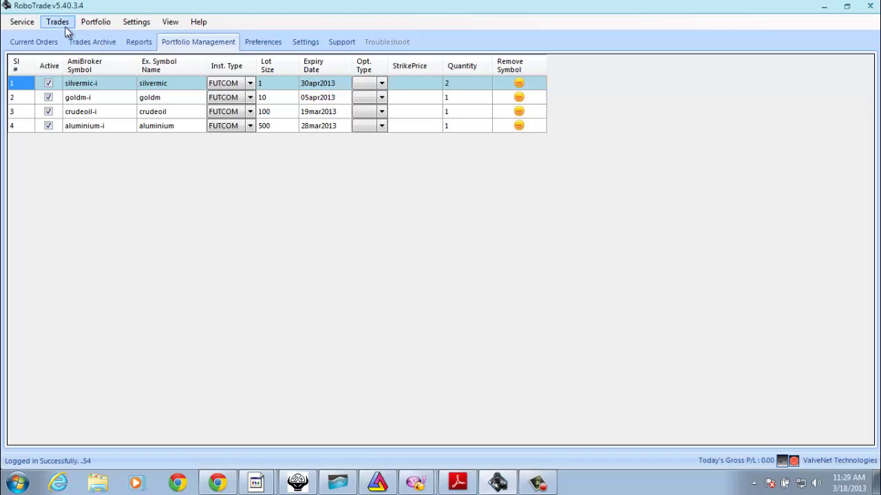
{"action": "left_click", "coordinate": [94, 23]}
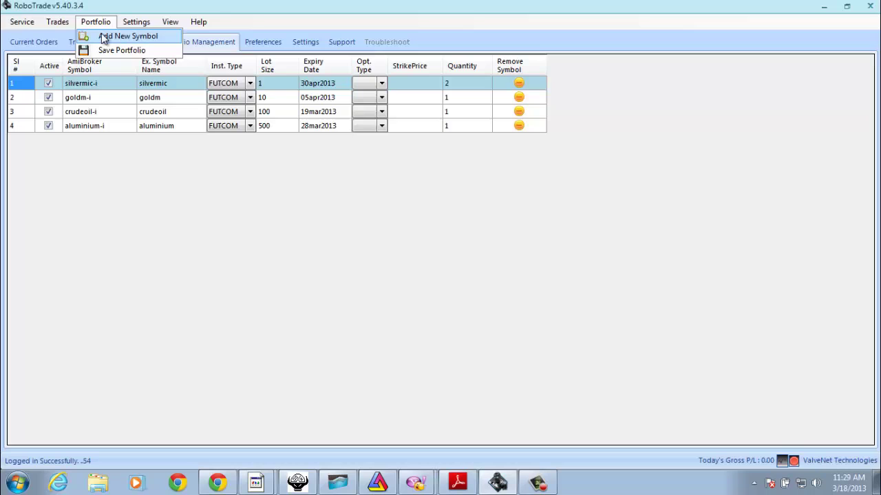
{"action": "left_click", "coordinate": [103, 37]}
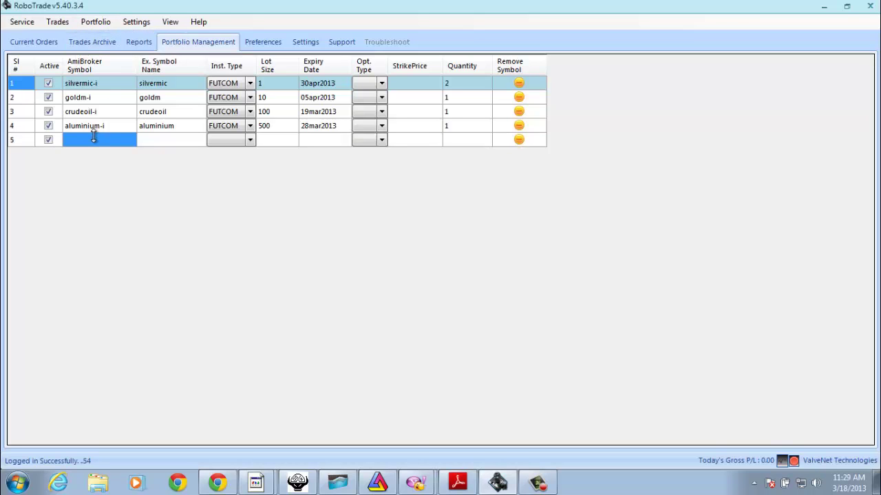
Replace SILVER-I with NIFTY-I in AmiBroker's symbol box, then go back to RoboTrade.
{"action": "left_click", "coordinate": [375, 484]}
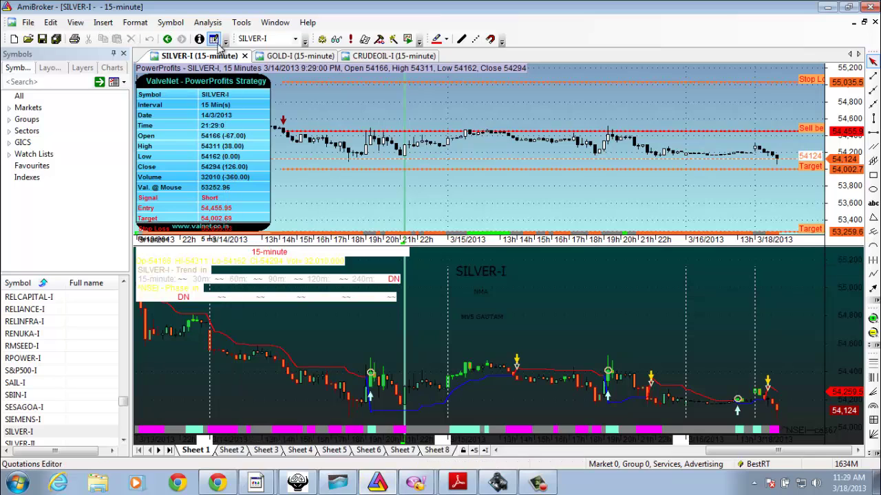
{"action": "left_click", "coordinate": [273, 39]}
{"action": "type", "text": "n"}
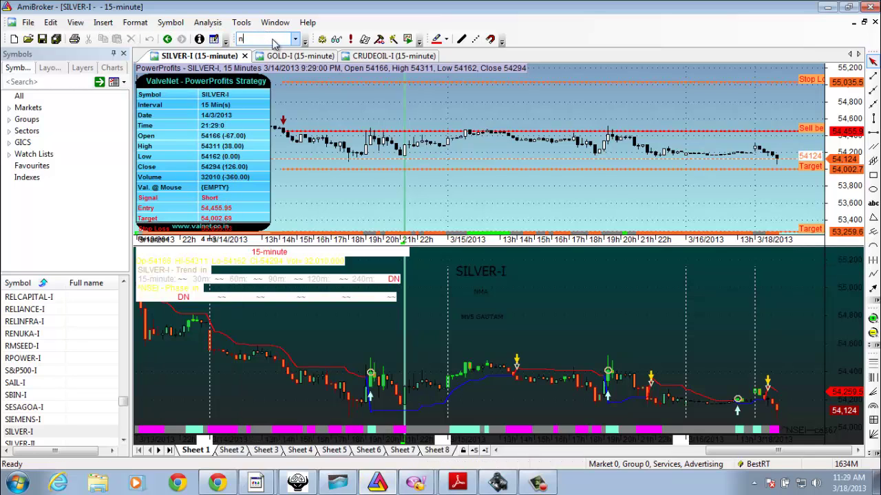
{"action": "type", "text": "iftyu"}
{"action": "key", "text": "BackSpace"}
{"action": "key", "text": "Return"}
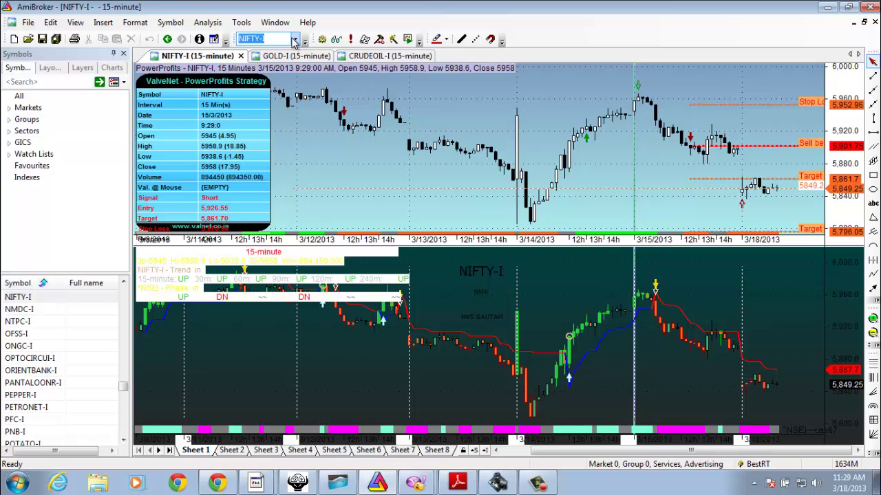
{"action": "left_click", "coordinate": [500, 484]}
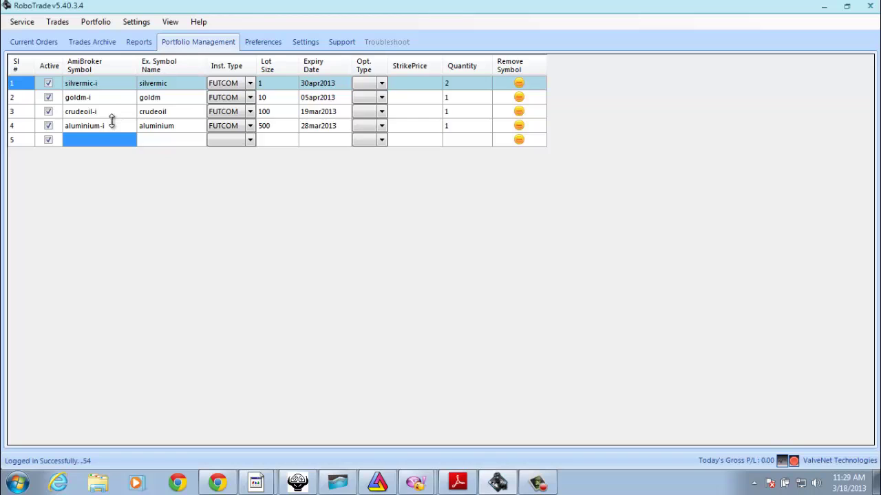
Enter nifty-i as row 5's AmiBroker symbol.
{"action": "left_click_drag", "start_coordinate": [109, 127], "coordinate": [108, 135]}
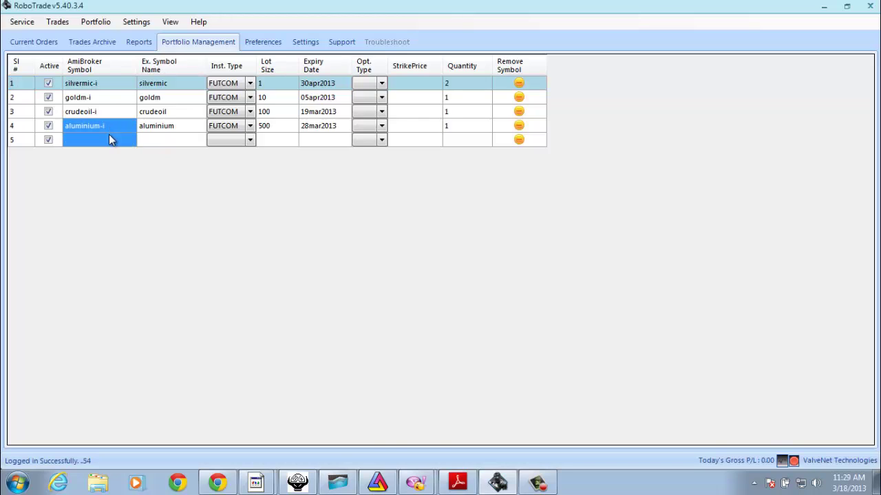
{"action": "left_click", "coordinate": [109, 141]}
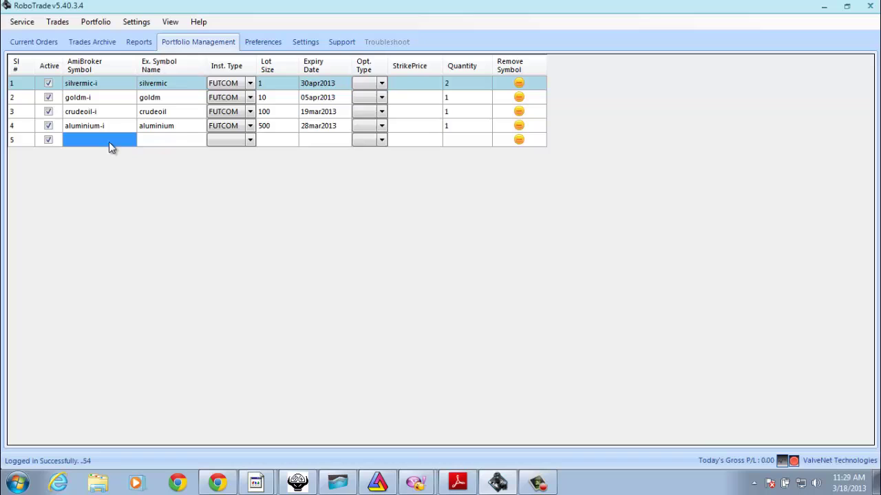
{"action": "type", "text": "niftyu"}
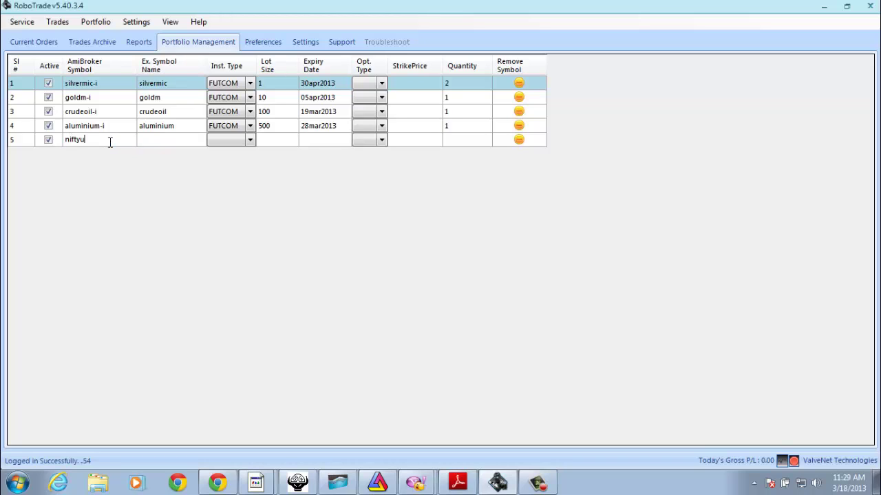
{"action": "key", "text": "BackSpace"}
{"action": "type", "text": "-i"}
Set row 5's exchange symbol name to nifty, checking Globe Capital and AmiBroker.
{"action": "left_click", "coordinate": [147, 141]}
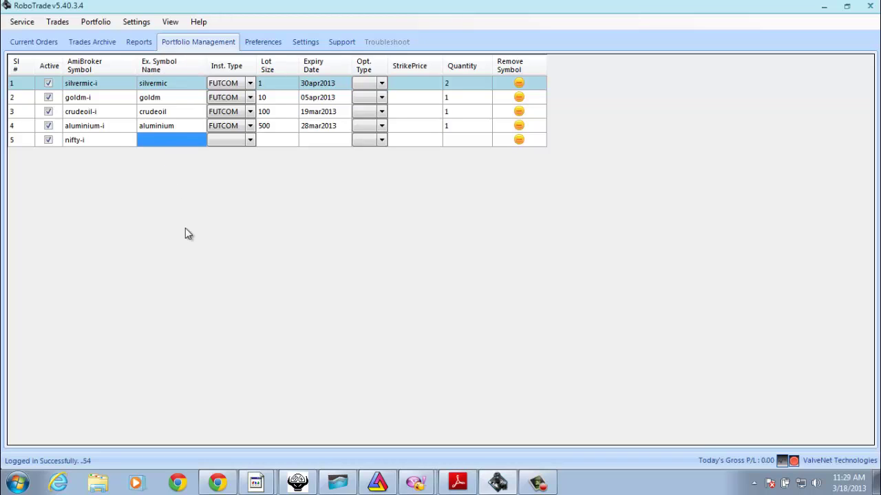
{"action": "type", "text": "nifty"}
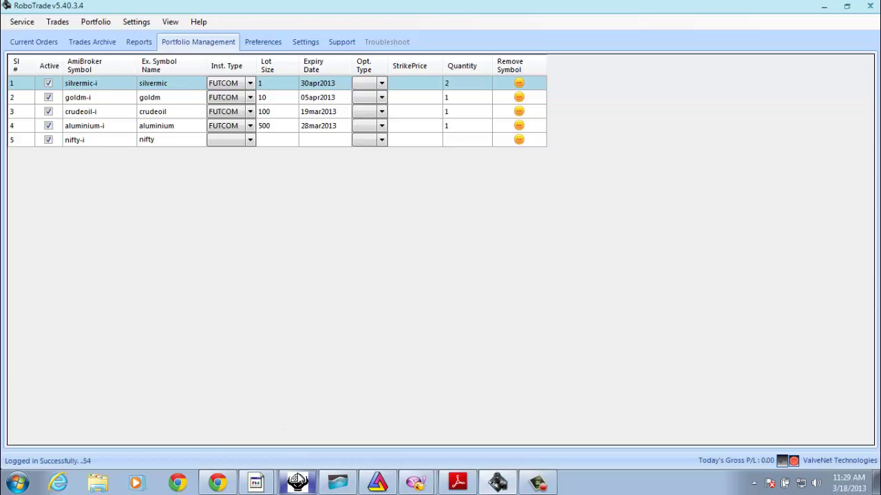
{"action": "left_click", "coordinate": [297, 481]}
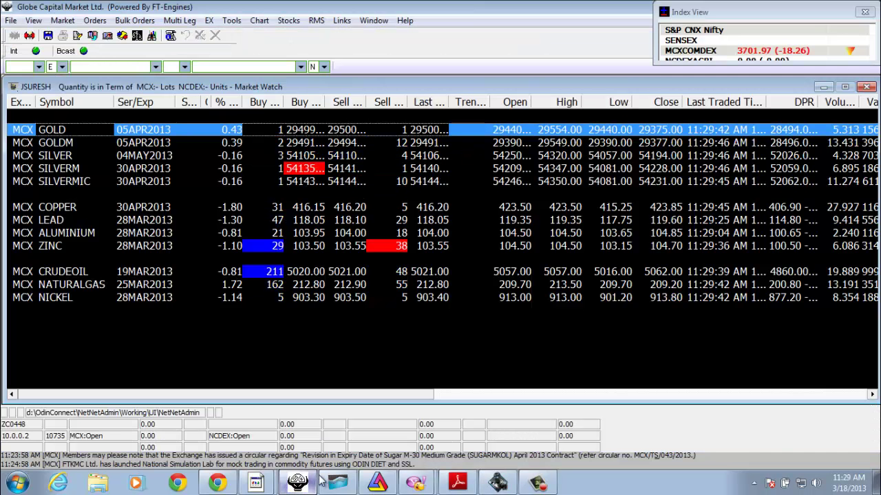
{"action": "left_click", "coordinate": [377, 482]}
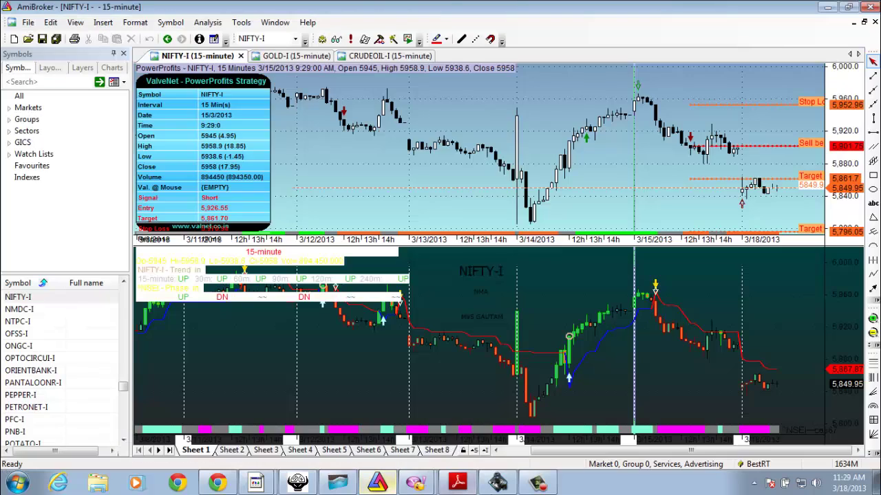
{"action": "left_click", "coordinate": [497, 481]}
{"action": "left_click", "coordinate": [251, 141]}
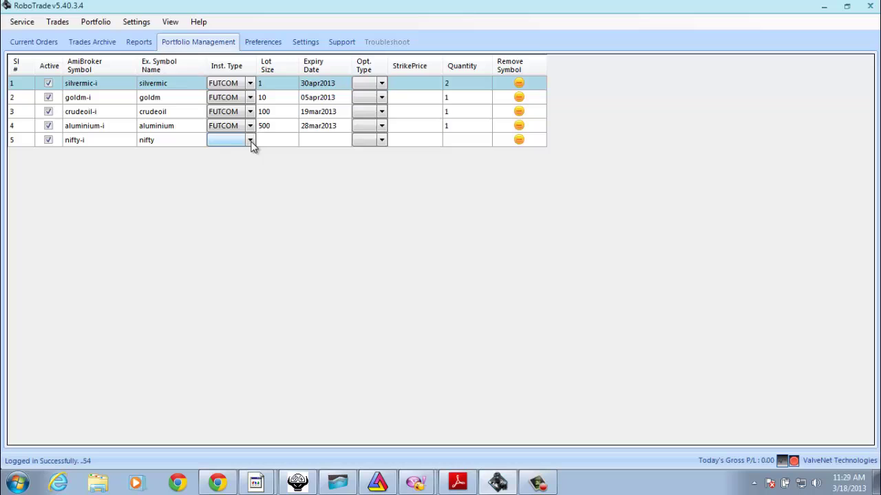
Choose FUTIDX as the nifty-i row's instrument type.
{"action": "left_click", "coordinate": [251, 140]}
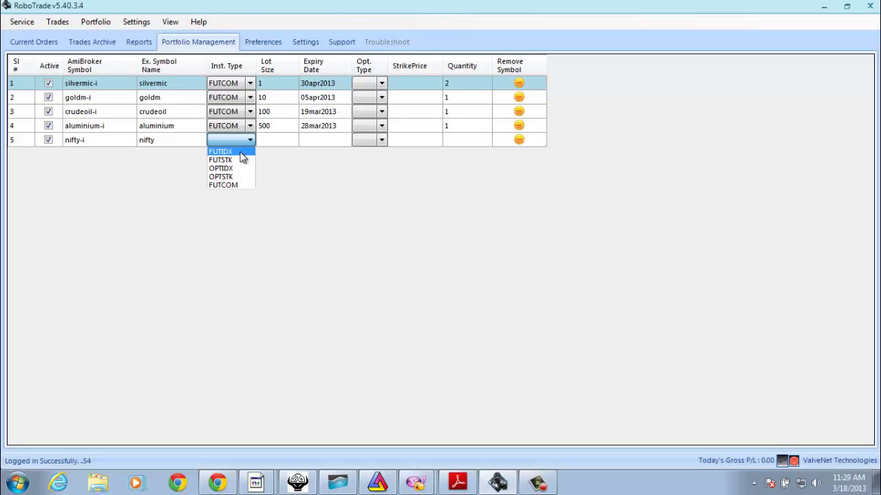
{"action": "left_click", "coordinate": [241, 152]}
{"action": "left_click", "coordinate": [292, 143]}
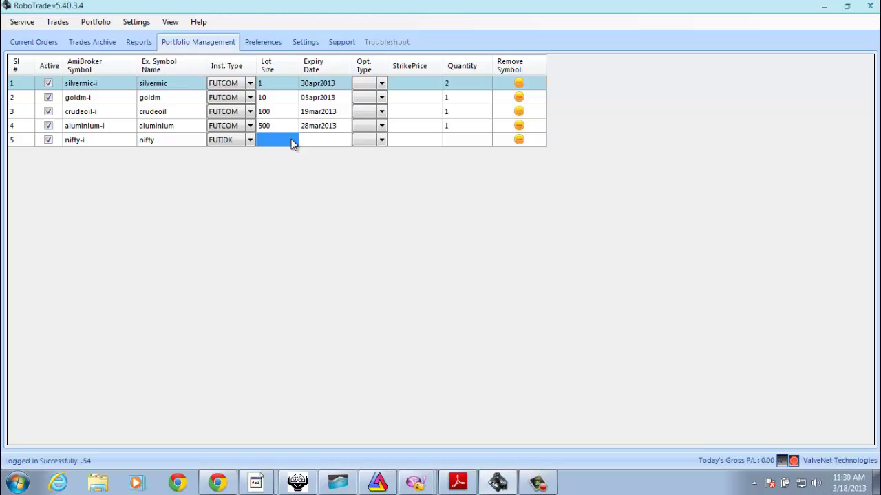
Enter lot size 1 and quantity 2 for the nifty-i row.
{"action": "left_click", "coordinate": [290, 140]}
{"action": "type", "text": "1"}
{"action": "left_click", "coordinate": [470, 141]}
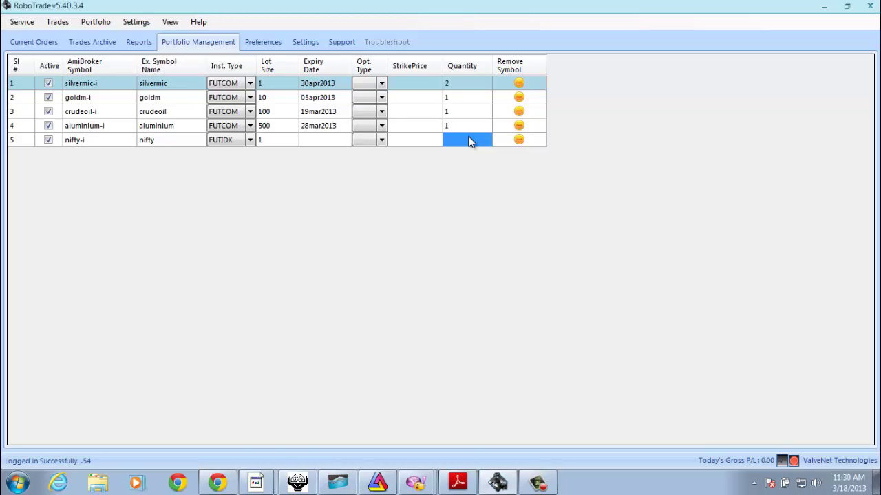
{"action": "type", "text": "2"}
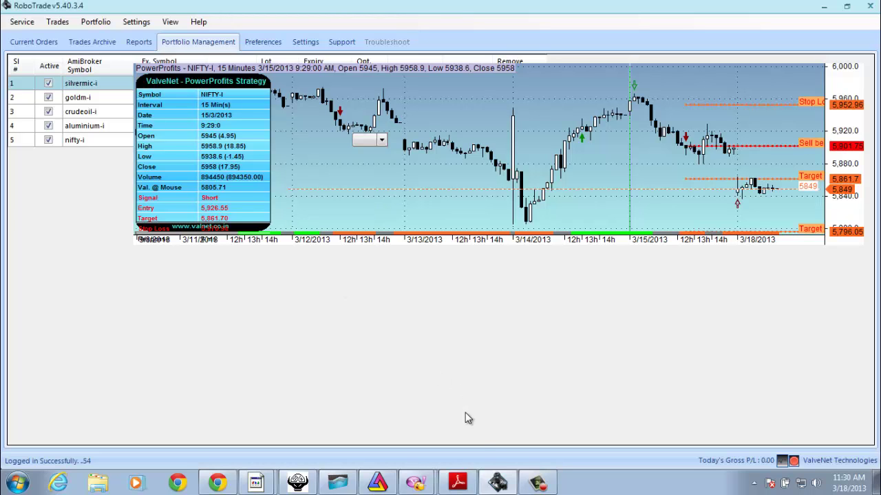
Look at AmiBroker briefly, then check today's date in the taskbar calendar.
{"action": "left_click", "coordinate": [492, 479]}
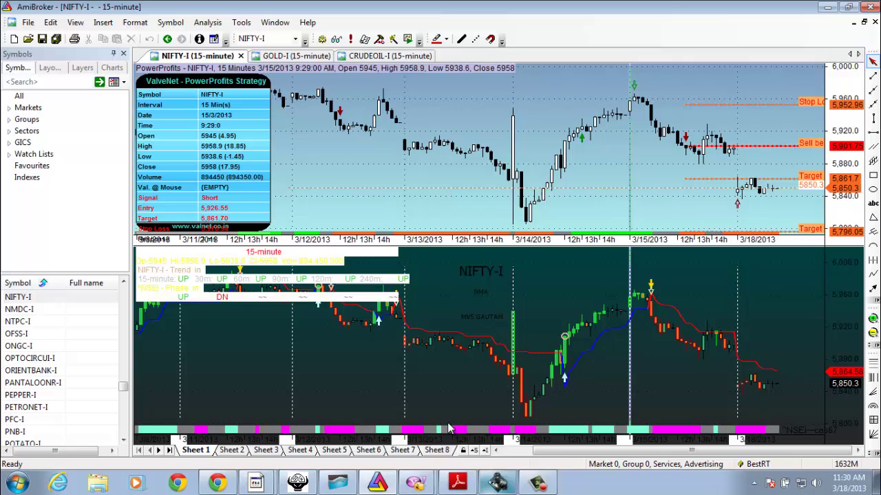
{"action": "left_click", "coordinate": [499, 484]}
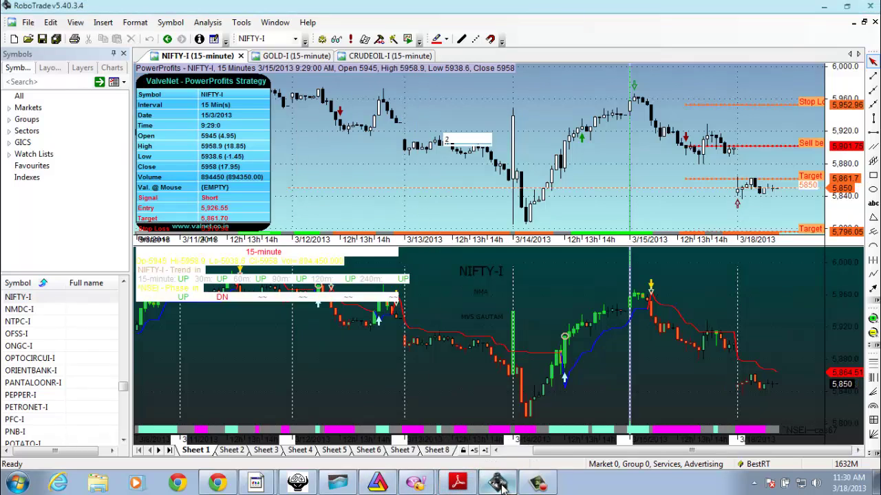
{"action": "left_click", "coordinate": [339, 141]}
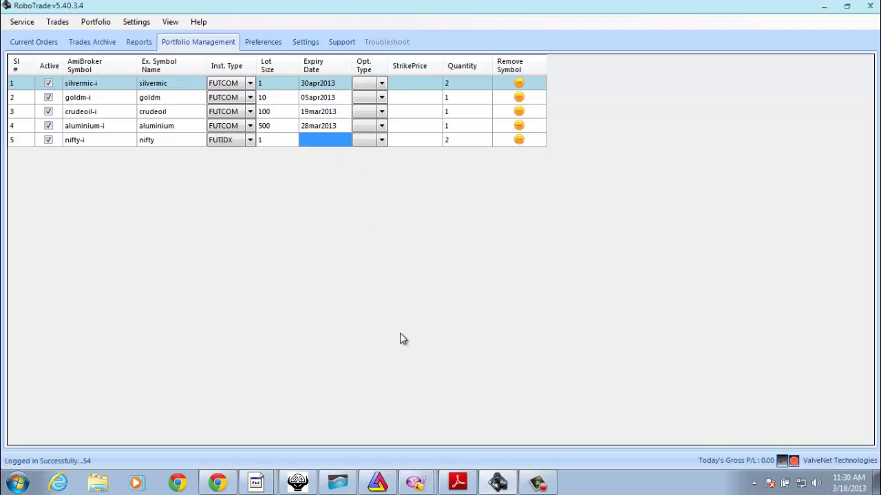
{"action": "mouse_move", "coordinate": [295, 481]}
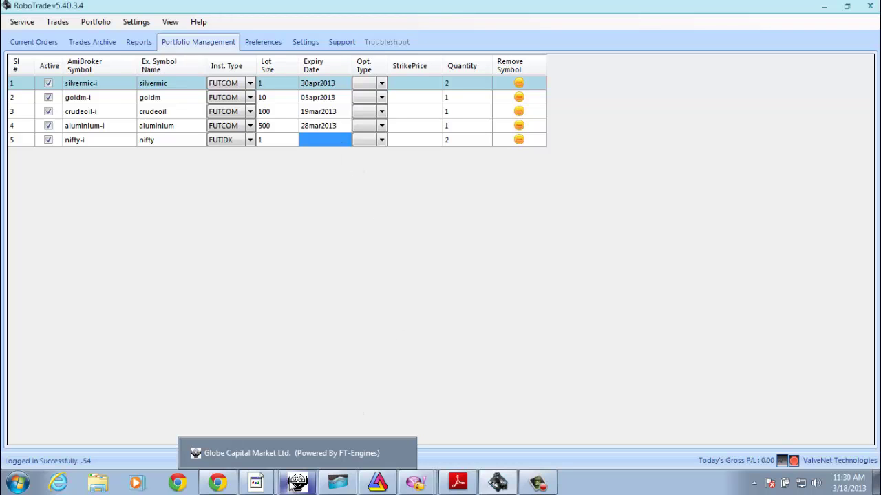
{"action": "left_click", "coordinate": [857, 480]}
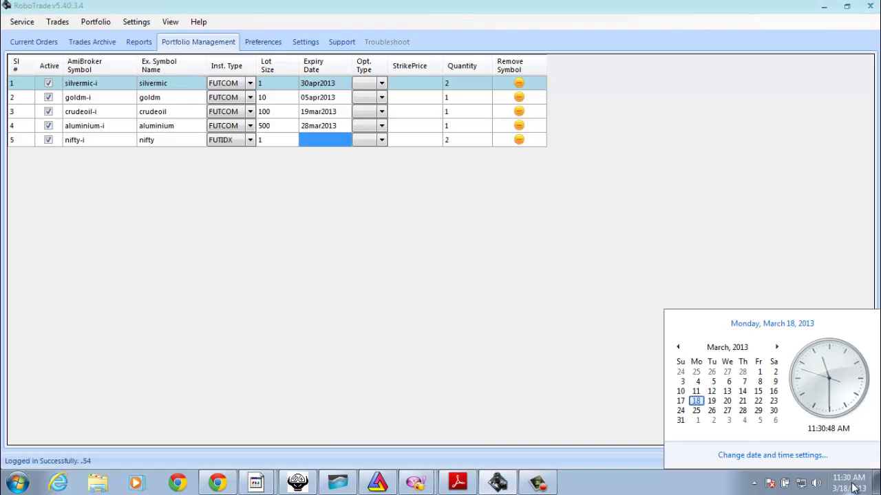
{"action": "left_click", "coordinate": [336, 145]}
Enter 28mar2013 as row 5's expiry date and confirm the quantity of 2.
{"action": "left_click", "coordinate": [335, 141]}
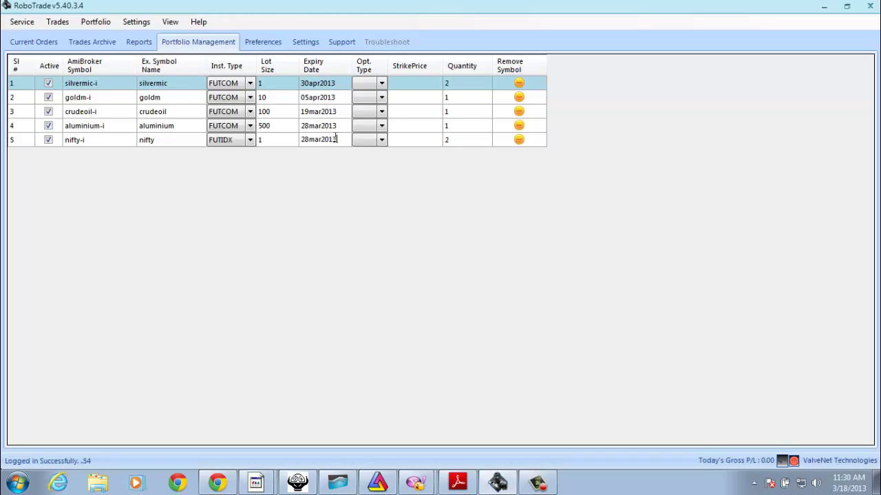
{"action": "left_click", "coordinate": [476, 140]}
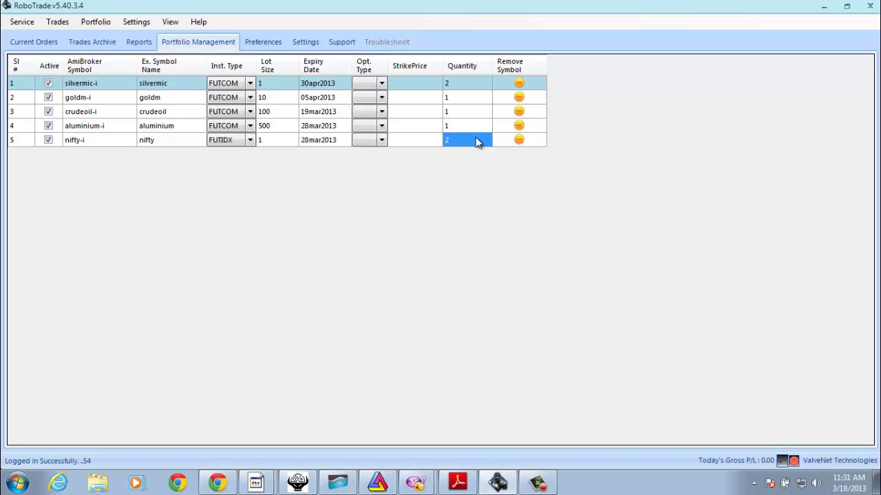
{"action": "left_click", "coordinate": [476, 139]}
{"action": "key", "text": "Return"}
Save the portfolio, start the service and show current orders with the events report.
{"action": "left_click", "coordinate": [103, 26]}
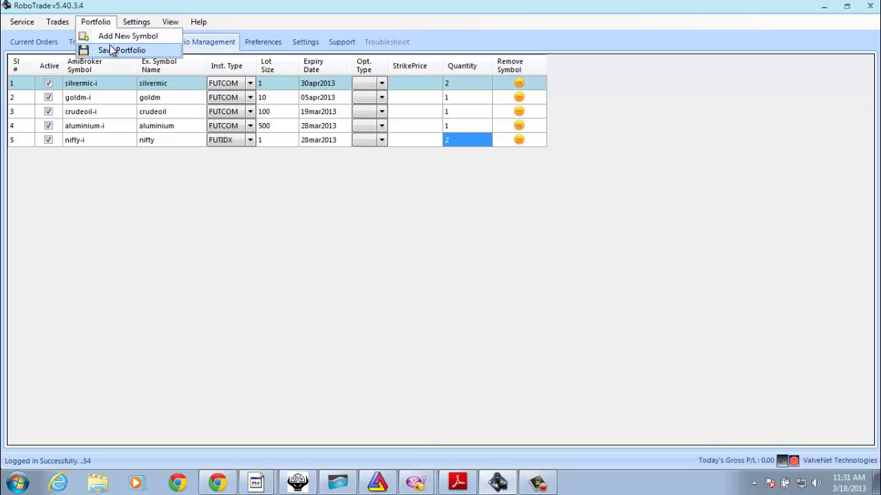
{"action": "left_click", "coordinate": [111, 51]}
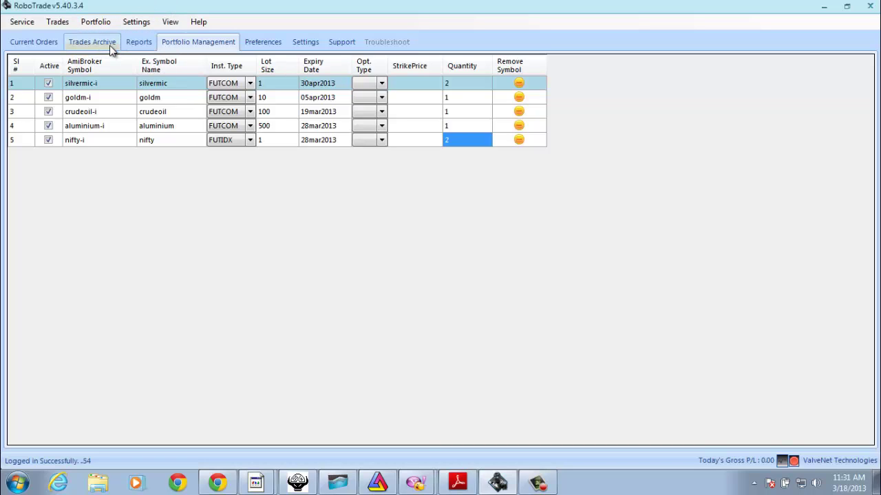
{"action": "left_click", "coordinate": [21, 24]}
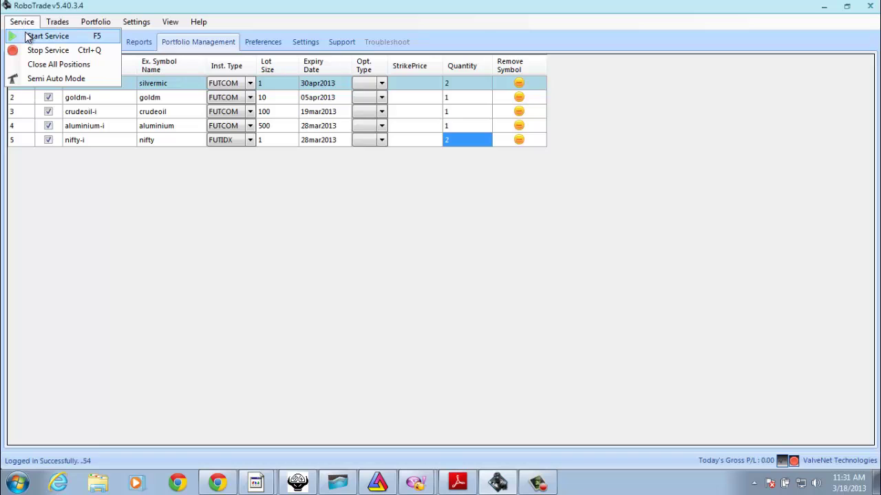
{"action": "left_click", "coordinate": [27, 36]}
{"action": "left_click", "coordinate": [26, 43]}
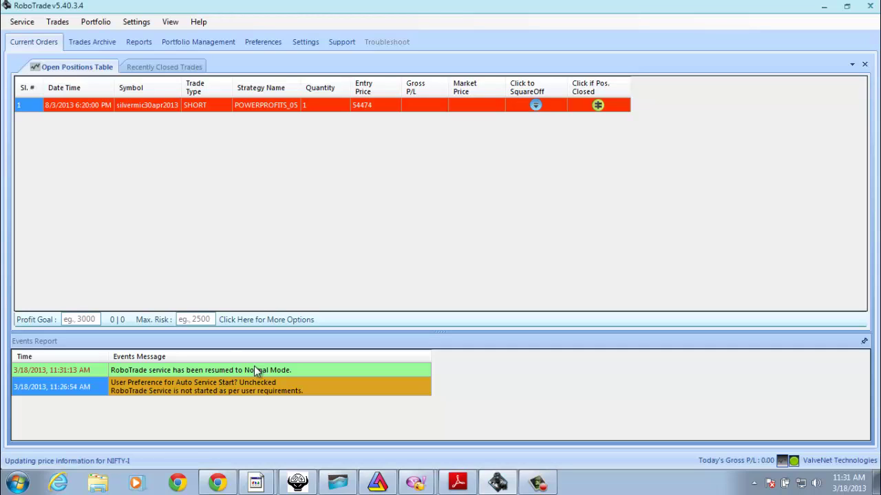
{"action": "left_click", "coordinate": [20, 23]}
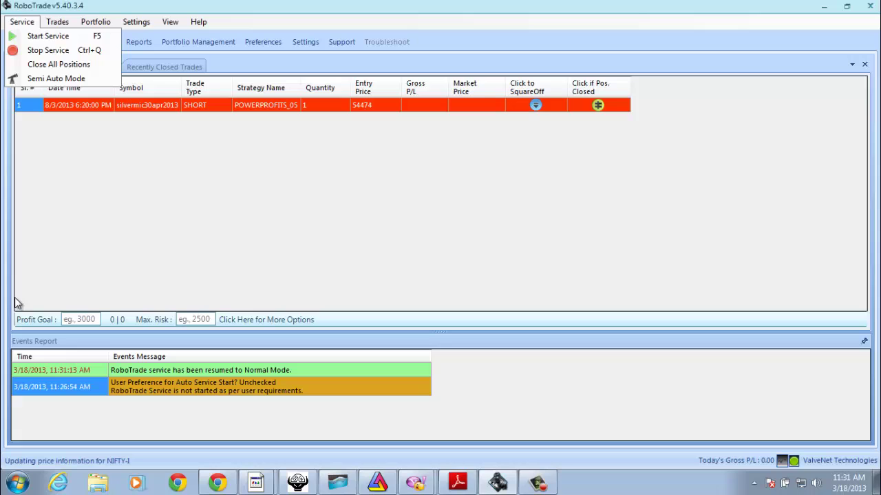
Run the service in test mode, restart it, then return it to normal mode.
{"action": "left_click", "coordinate": [71, 80]}
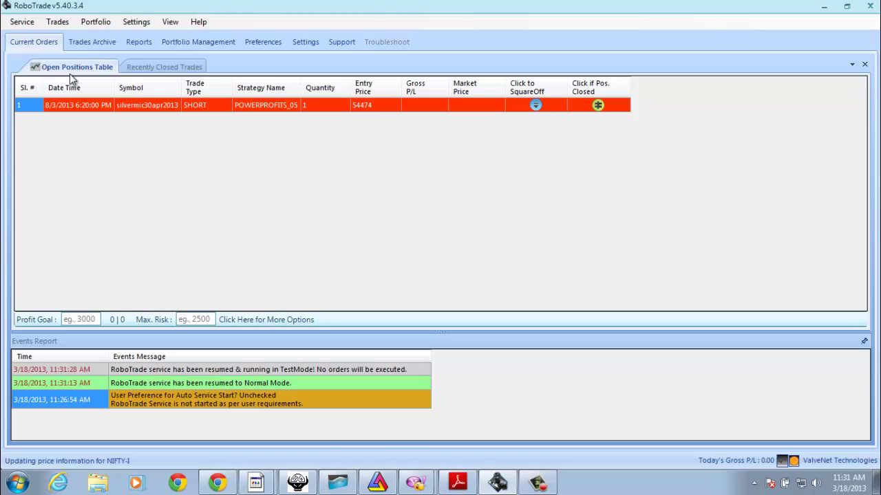
{"action": "left_click", "coordinate": [22, 21]}
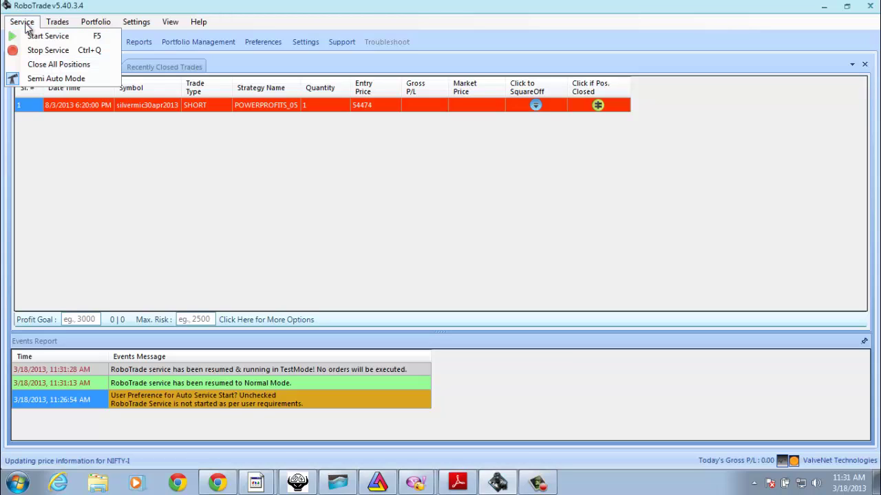
{"action": "left_click", "coordinate": [30, 37]}
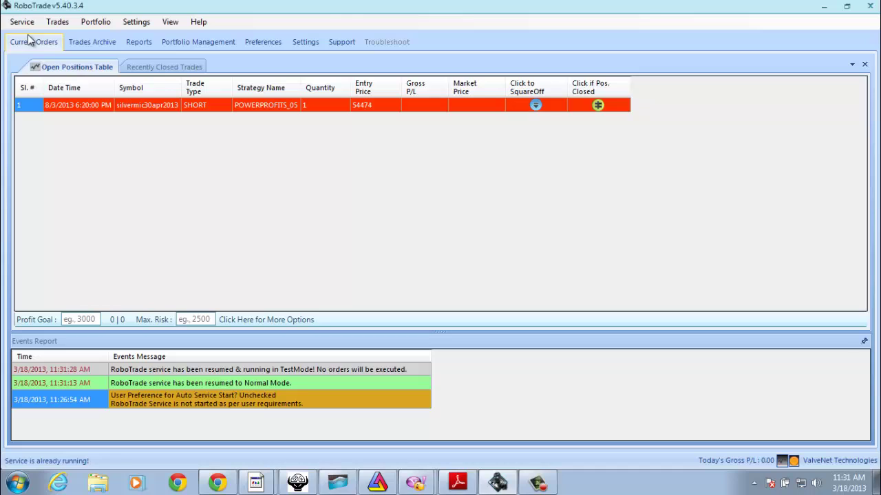
{"action": "left_click", "coordinate": [28, 23]}
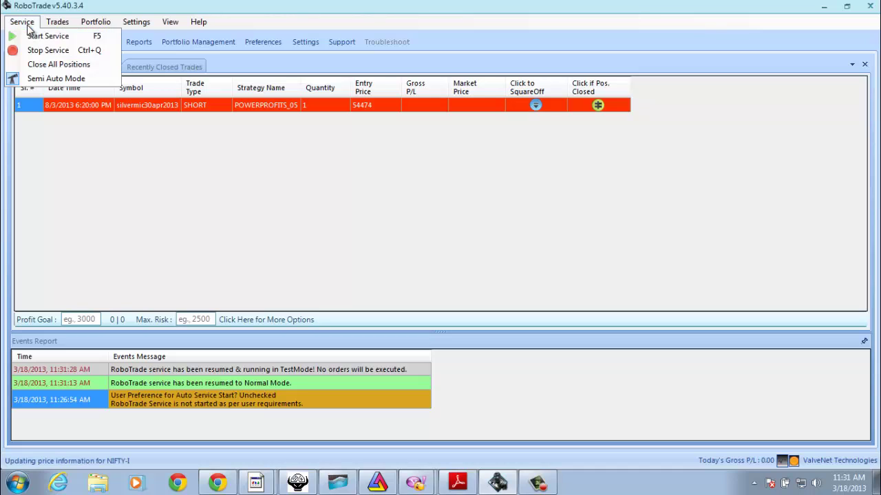
{"action": "left_click", "coordinate": [35, 79]}
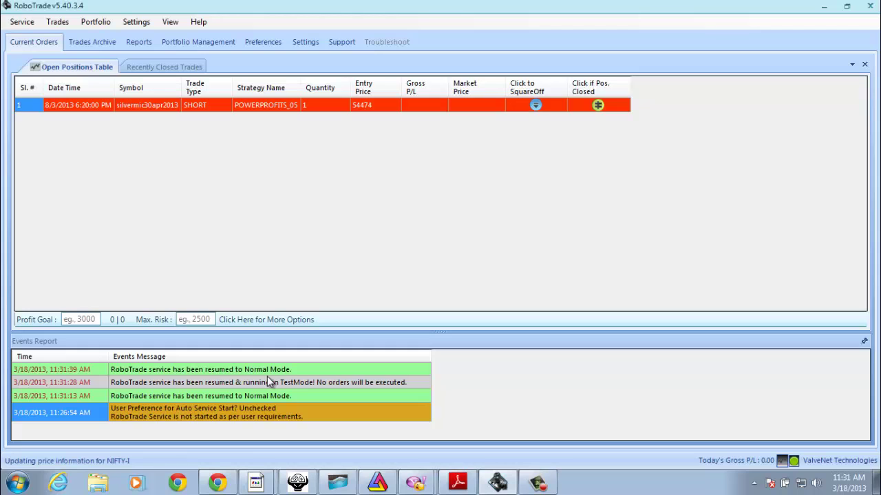
{"action": "left_click", "coordinate": [371, 483]}
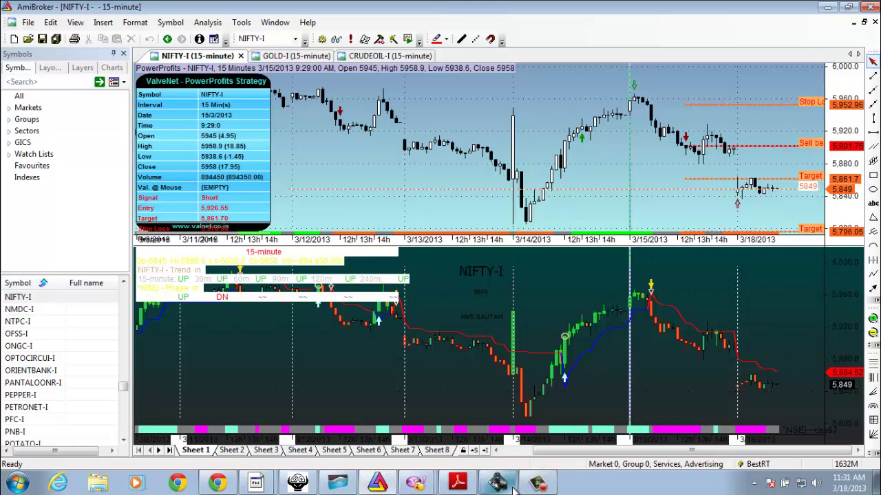
Check RoboTrade's portfolio symbol table, then inspect AmiBroker's NIFTY-I 13 March 14:29 bar.
{"action": "left_click", "coordinate": [497, 469]}
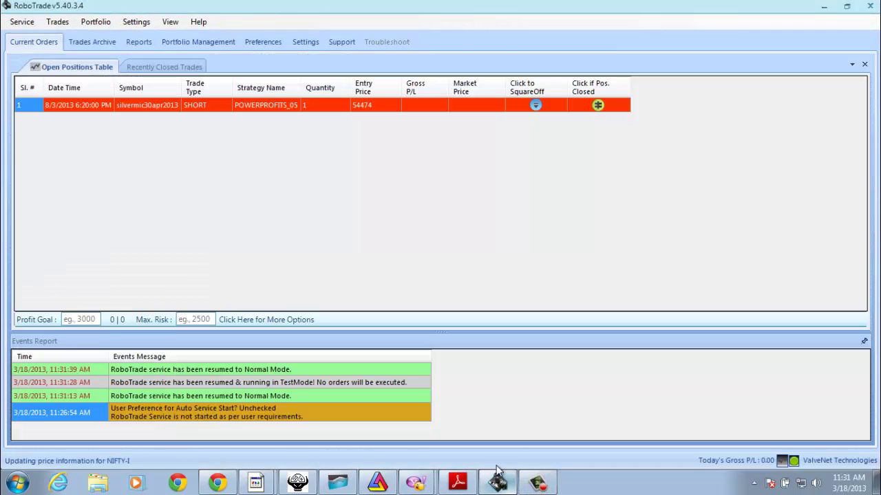
{"action": "left_click", "coordinate": [214, 44]}
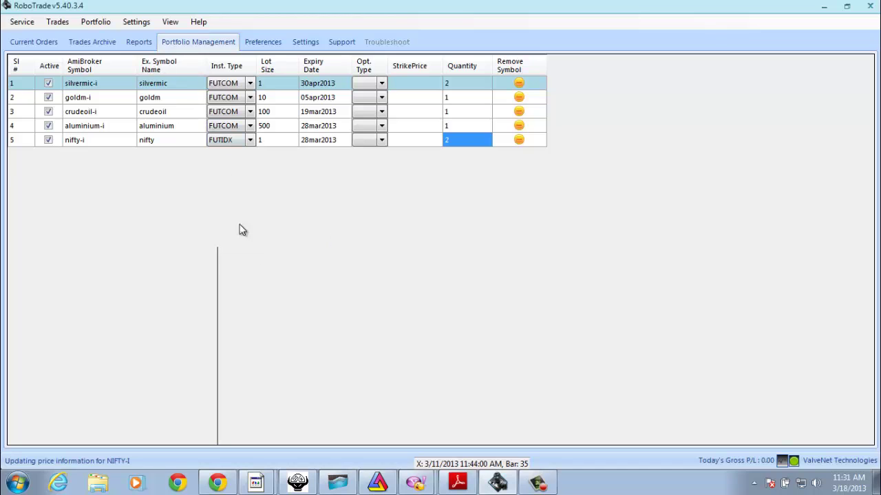
{"action": "left_click", "coordinate": [377, 487]}
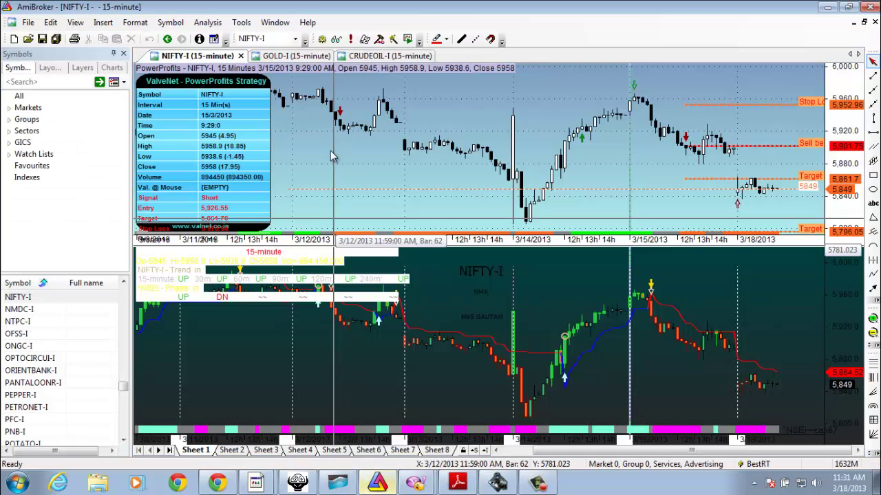
{"action": "left_click", "coordinate": [490, 74]}
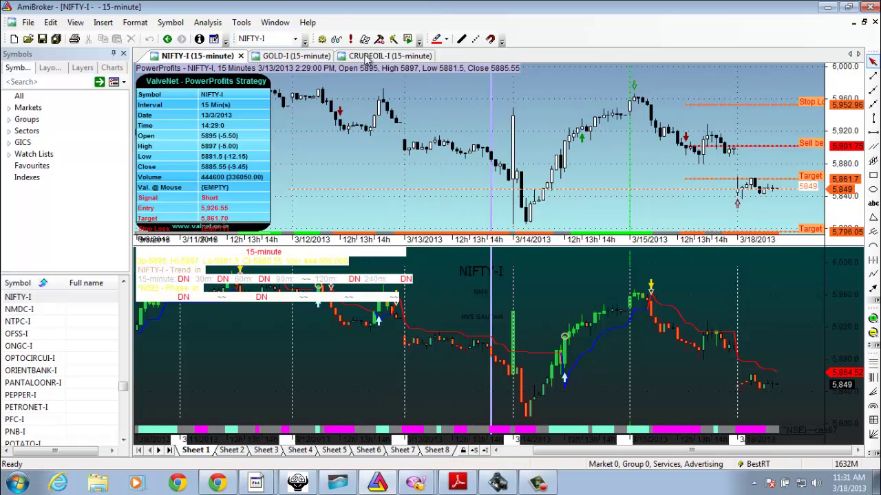
{"action": "left_click", "coordinate": [28, 22]}
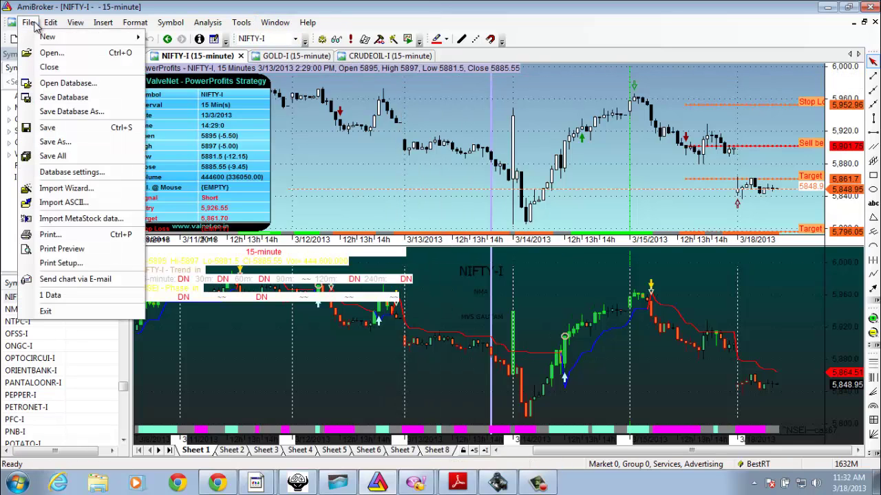
Create a new default NIFTY-I chart and switch it to 15-minute candles.
{"action": "mouse_move", "coordinate": [65, 37]}
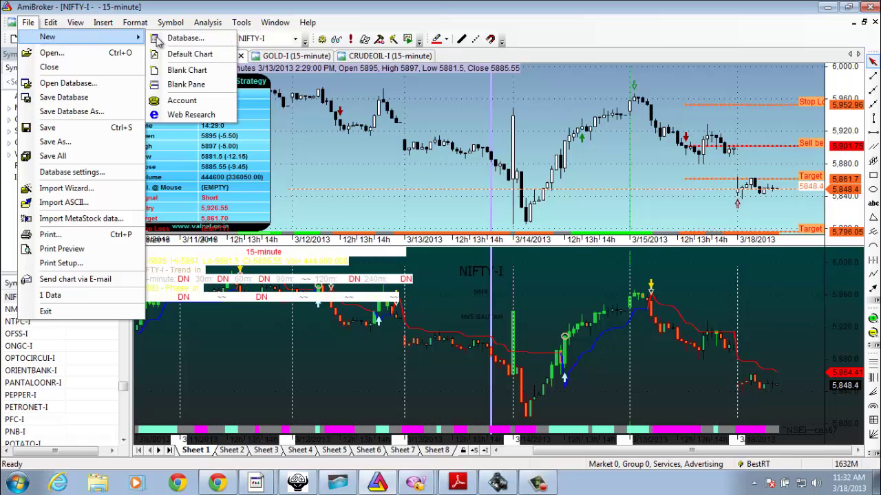
{"action": "left_click", "coordinate": [181, 55]}
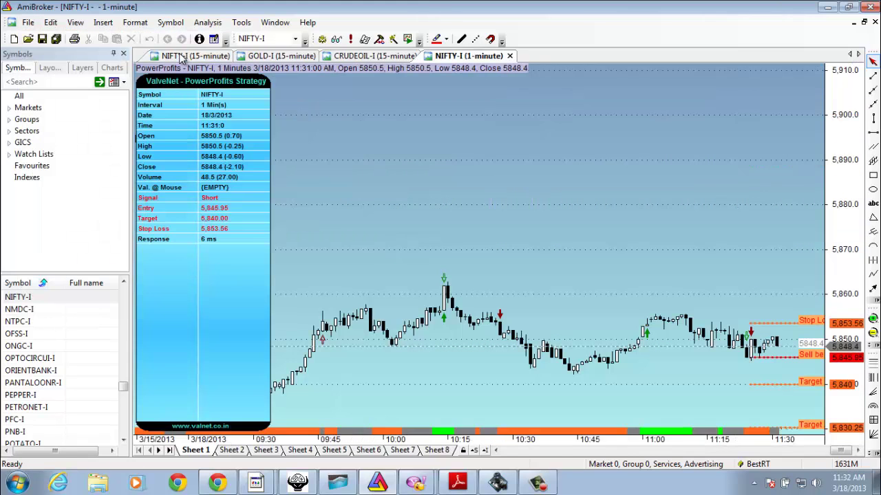
{"action": "right_click", "coordinate": [353, 160]}
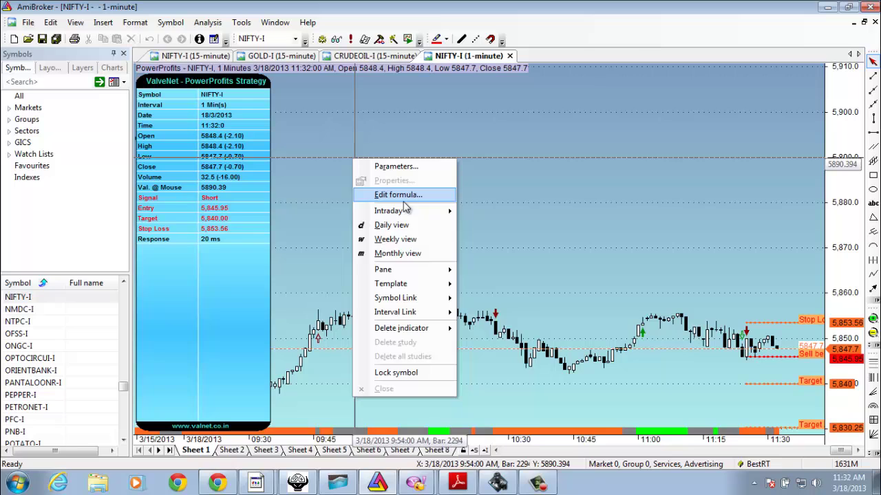
{"action": "mouse_move", "coordinate": [410, 212]}
{"action": "left_click", "coordinate": [503, 226]}
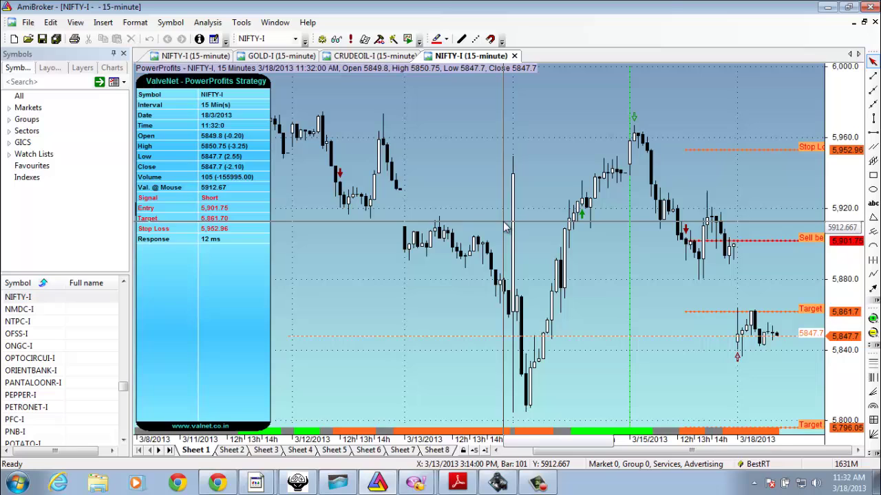
{"action": "mouse_move", "coordinate": [542, 289]}
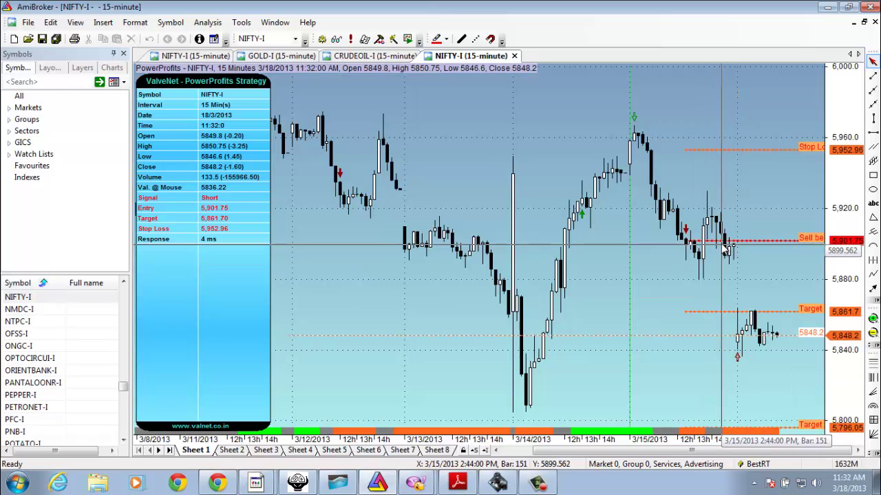
Open the PowerProfits strategy parameters from the chart's context menu.
{"action": "right_click", "coordinate": [743, 216]}
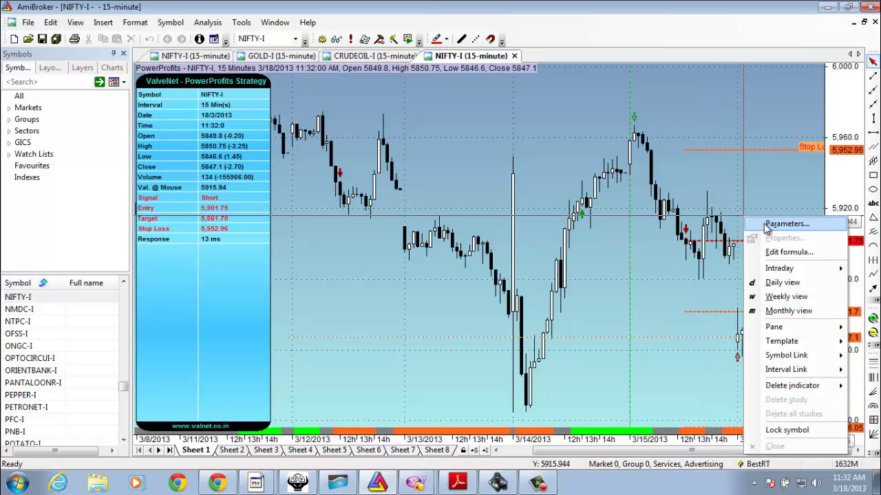
{"action": "left_click", "coordinate": [766, 227]}
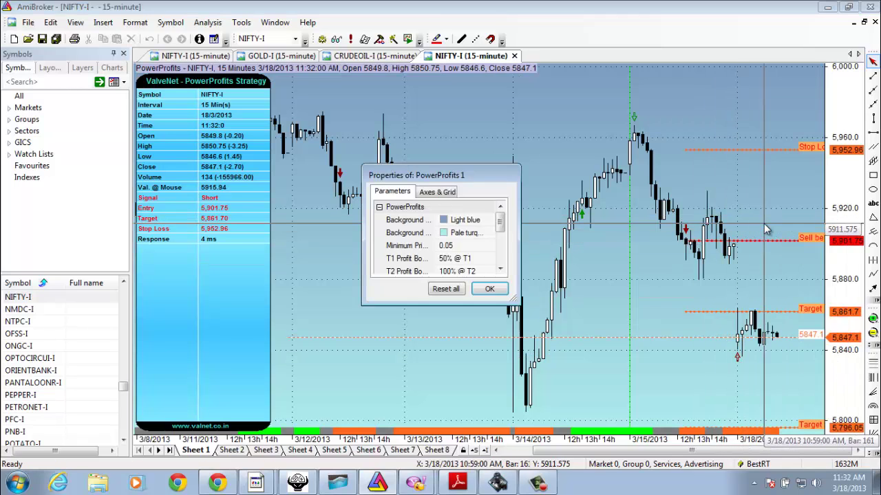
{"action": "left_click", "coordinate": [500, 269]}
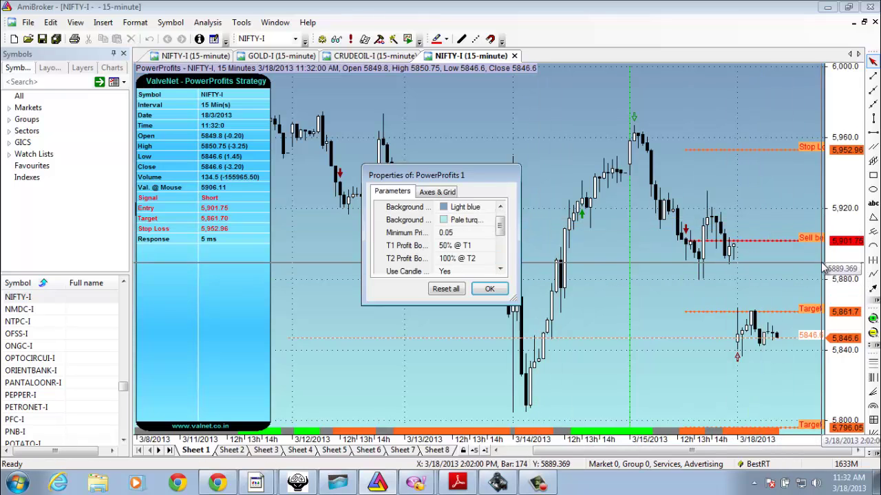
Check the profit booking dropdowns, keeping 50% @ T1 and 100% @ T2.
{"action": "left_click", "coordinate": [445, 246]}
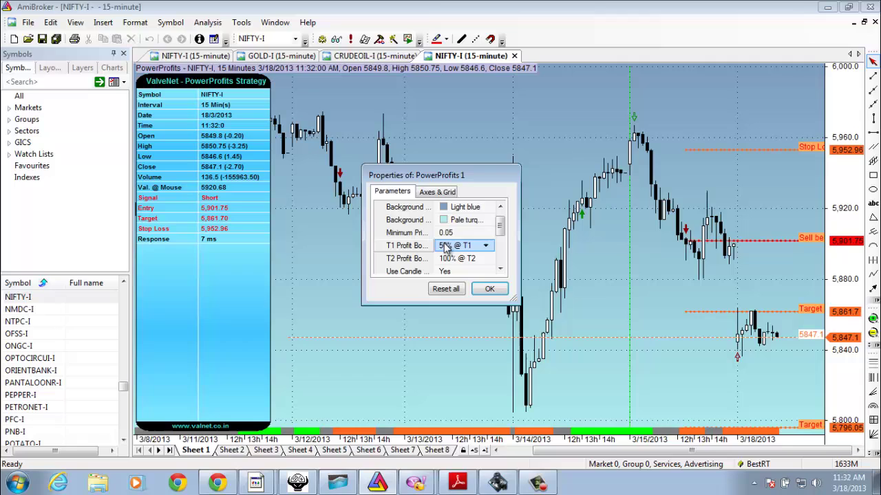
{"action": "left_click", "coordinate": [472, 258]}
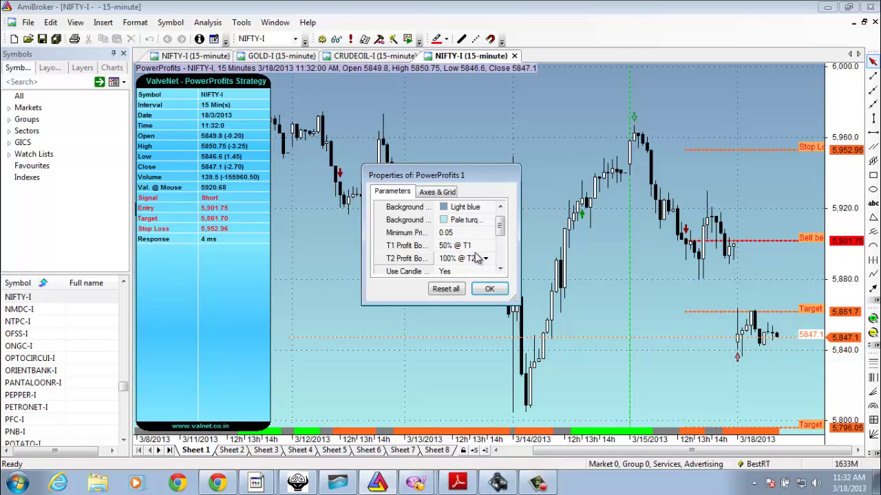
{"action": "left_click", "coordinate": [501, 269]}
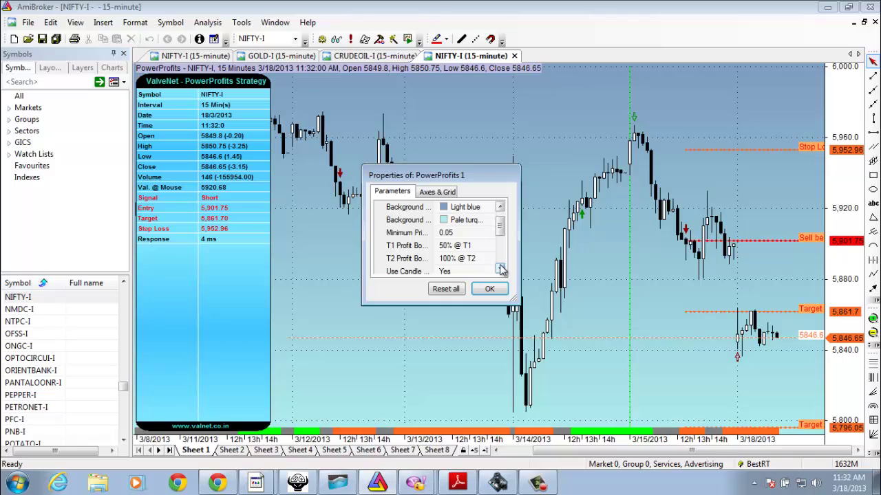
{"action": "left_click", "coordinate": [487, 249]}
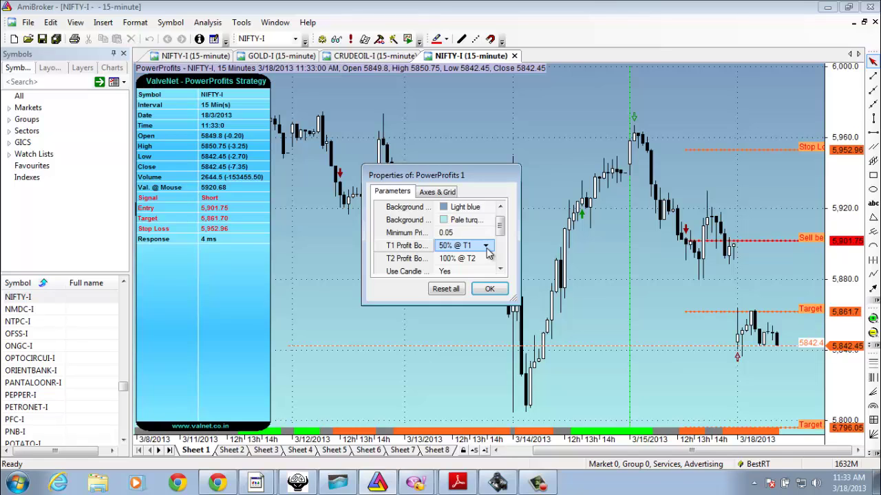
{"action": "left_click", "coordinate": [579, 250]}
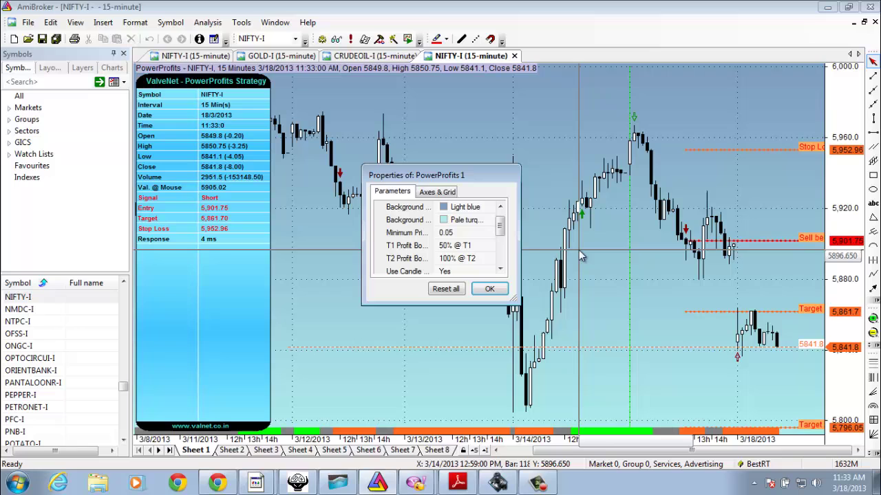
Accept the PowerProfits parameters and switch the NIFTY-I chart to 5-minute candles.
{"action": "left_click", "coordinate": [490, 289]}
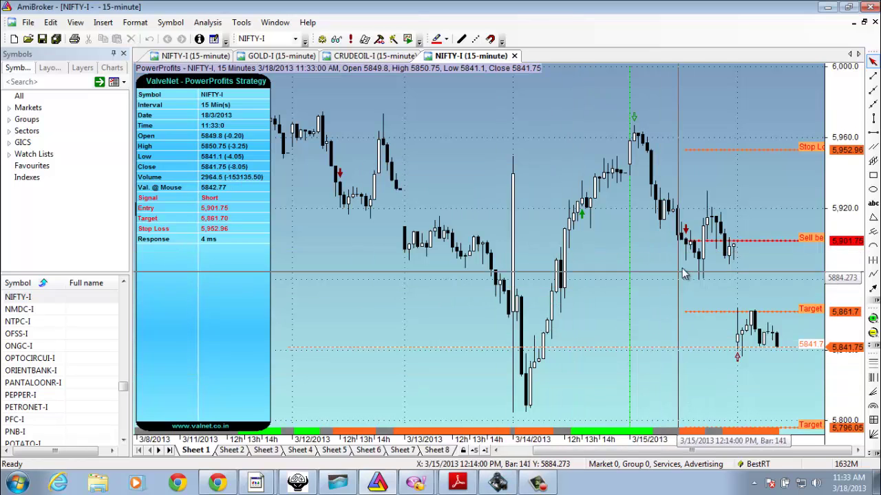
{"action": "mouse_move", "coordinate": [755, 181]}
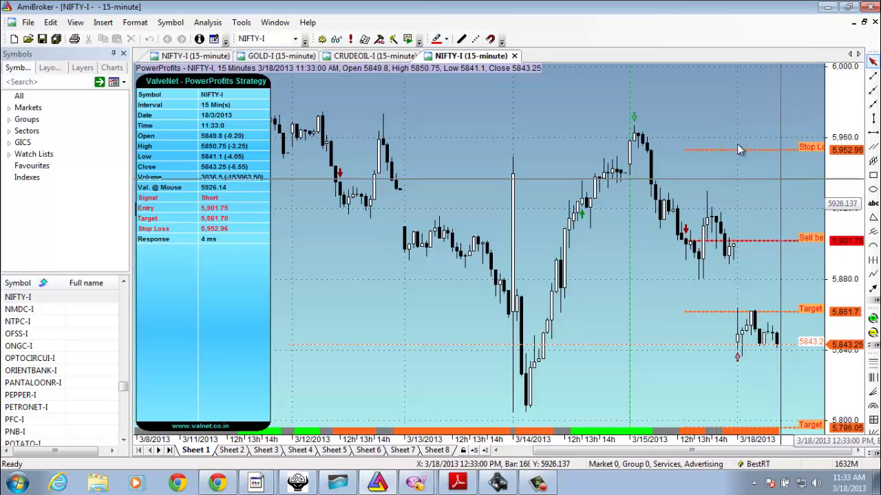
{"action": "right_click", "coordinate": [662, 100]}
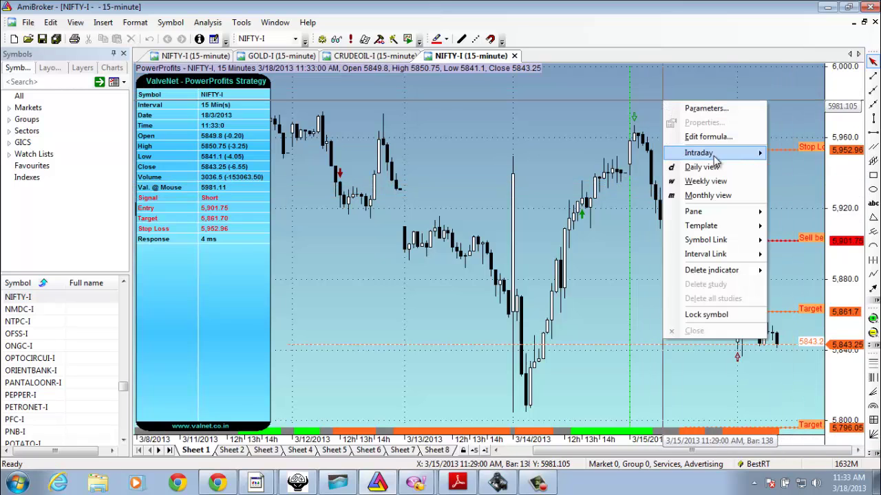
{"action": "mouse_move", "coordinate": [735, 158]}
{"action": "left_click", "coordinate": [781, 183]}
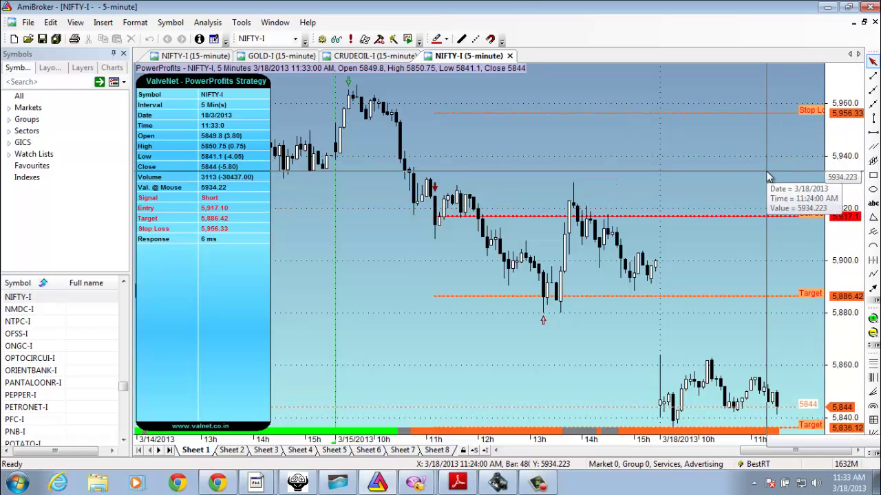
Glance at the RoboTrade portfolio table, then return to the AmiBroker NIFTY-I chart.
{"action": "right_click", "coordinate": [665, 143]}
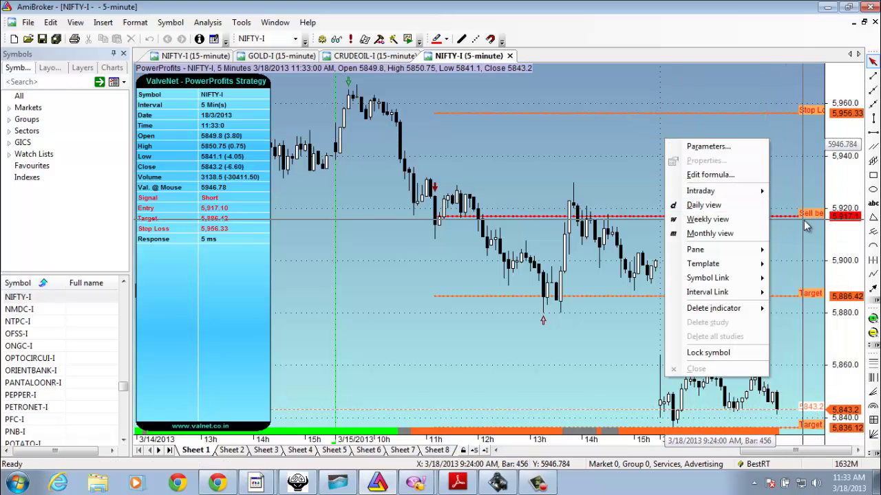
{"action": "mouse_move", "coordinate": [766, 198]}
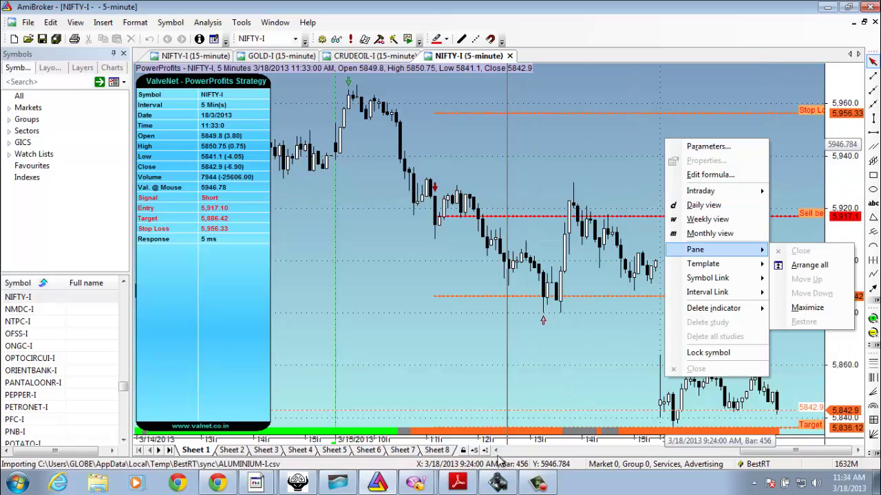
{"action": "left_click", "coordinate": [498, 481]}
{"action": "left_click", "coordinate": [497, 482]}
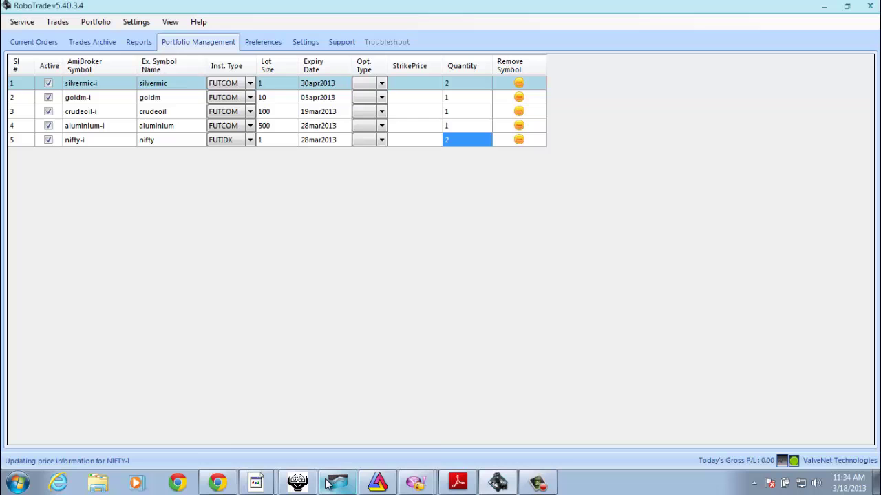
{"action": "left_click", "coordinate": [389, 486]}
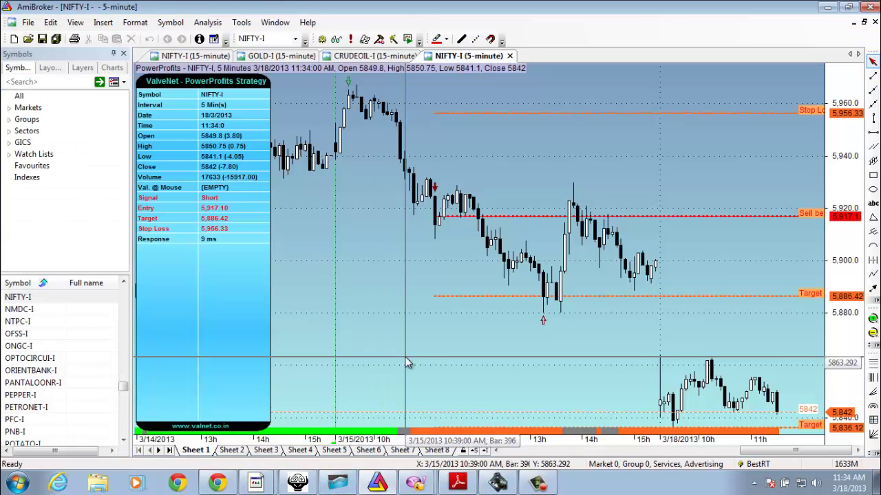
Change the NIFTY-I PowerProfits chart interval to Intraday 15 minute.
{"action": "mouse_move", "coordinate": [407, 363]}
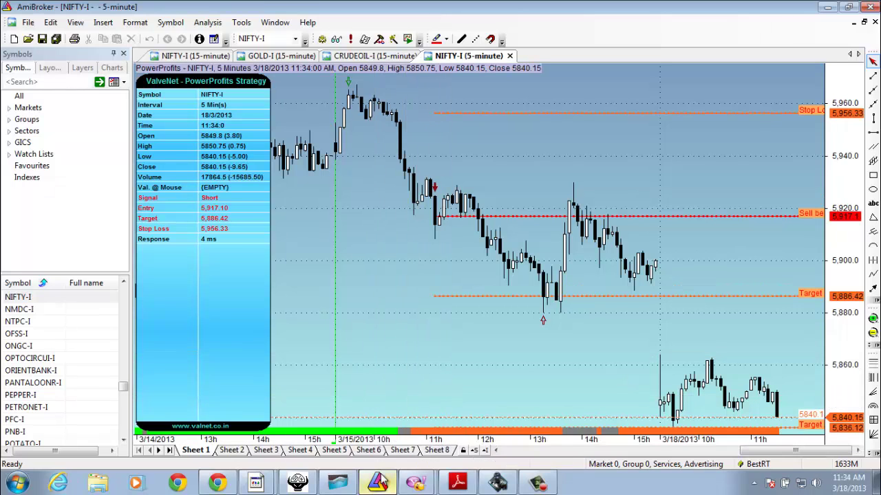
{"action": "right_click", "coordinate": [422, 322]}
{"action": "mouse_move", "coordinate": [516, 139]}
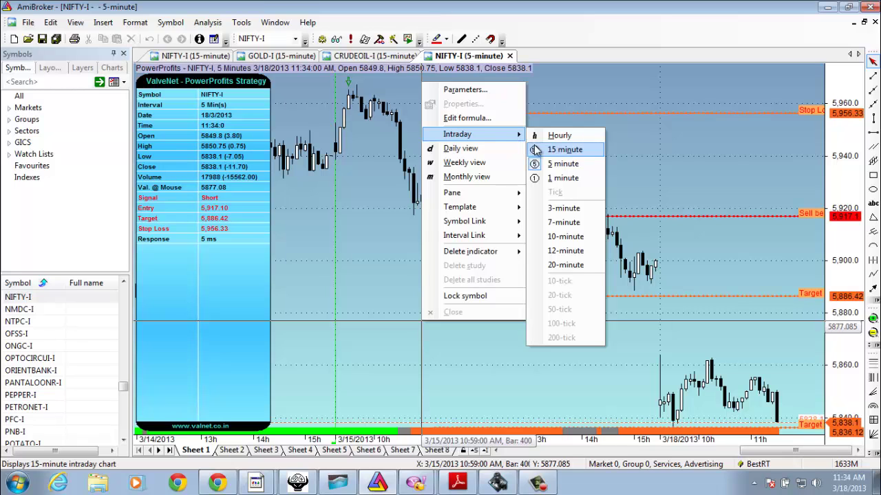
{"action": "left_click", "coordinate": [536, 148]}
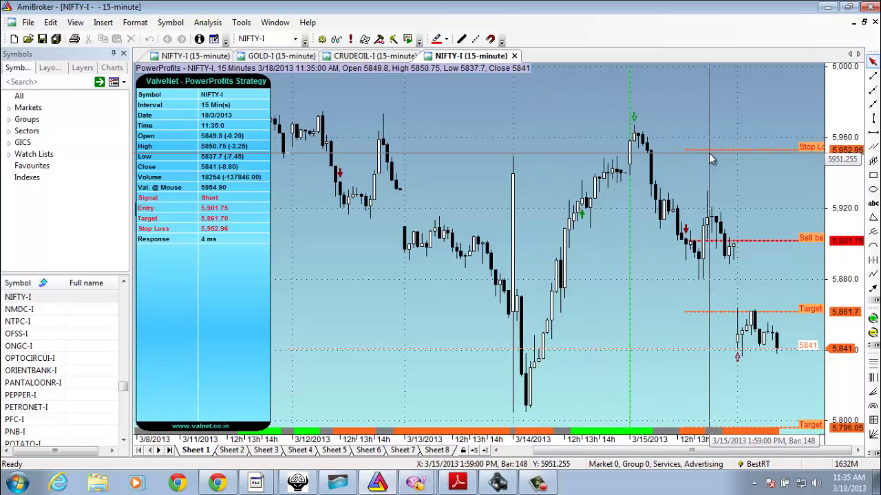
Select the 18 March 10:44 bar to read its short entry, target and stop loss.
{"action": "left_click", "coordinate": [760, 384]}
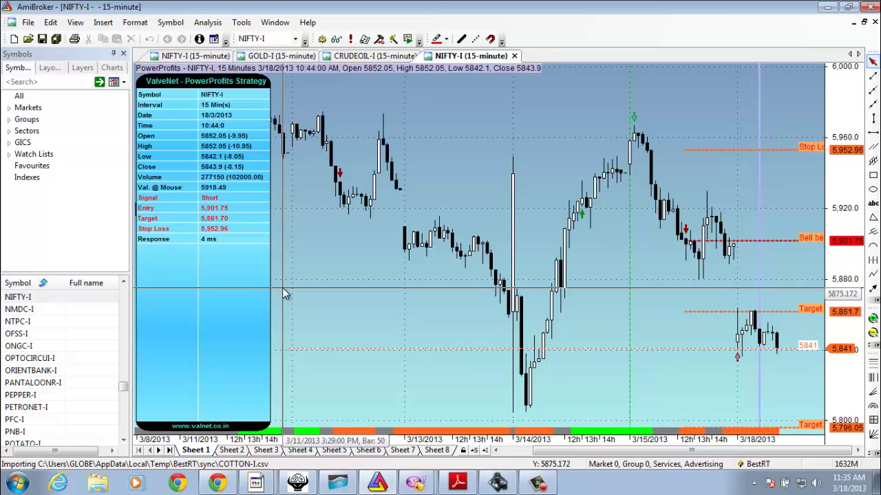
{"action": "mouse_move", "coordinate": [284, 289]}
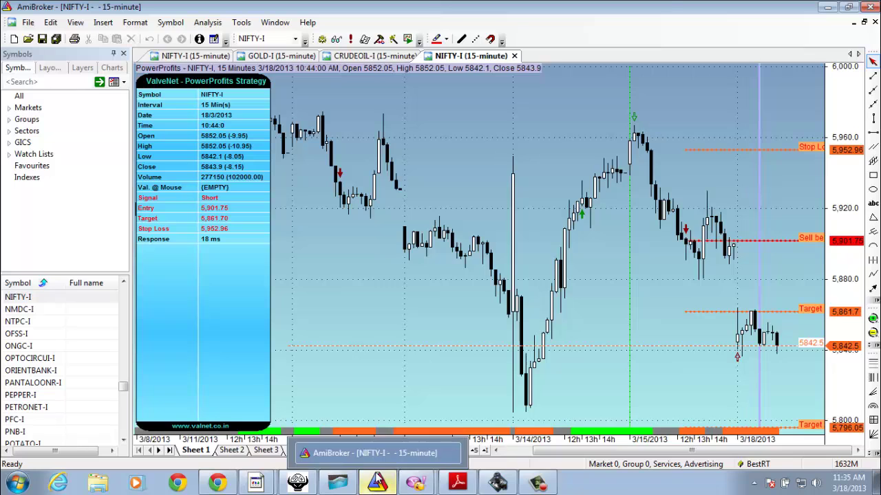
Review RoboTrade's Reports, Preferences and Current Orders pages with the events log.
{"action": "left_click", "coordinate": [487, 484]}
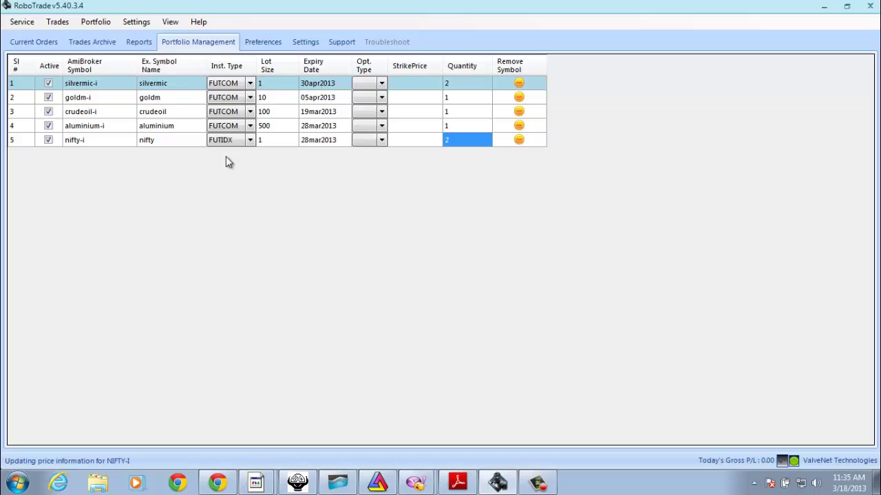
{"action": "left_click", "coordinate": [145, 42]}
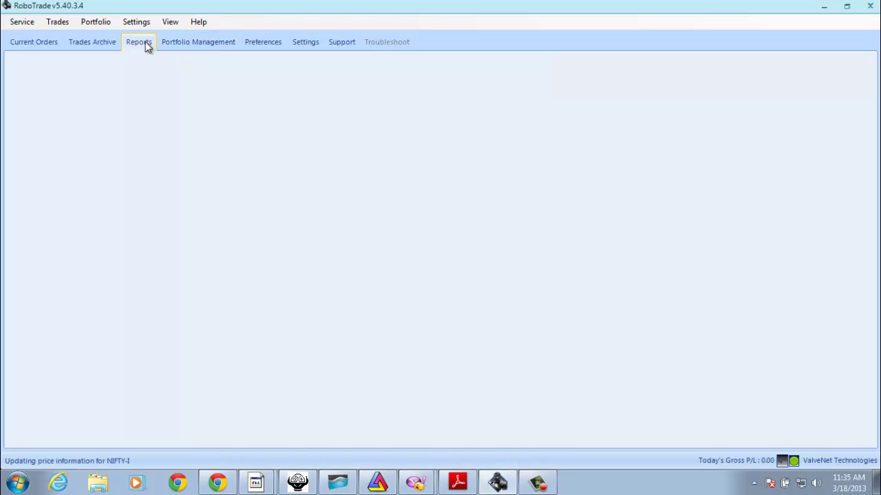
{"action": "left_click", "coordinate": [268, 44]}
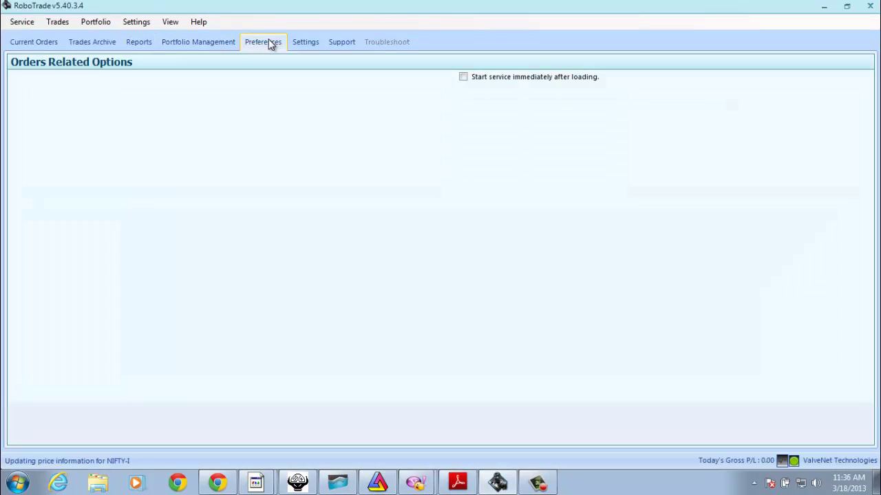
{"action": "left_click", "coordinate": [28, 45]}
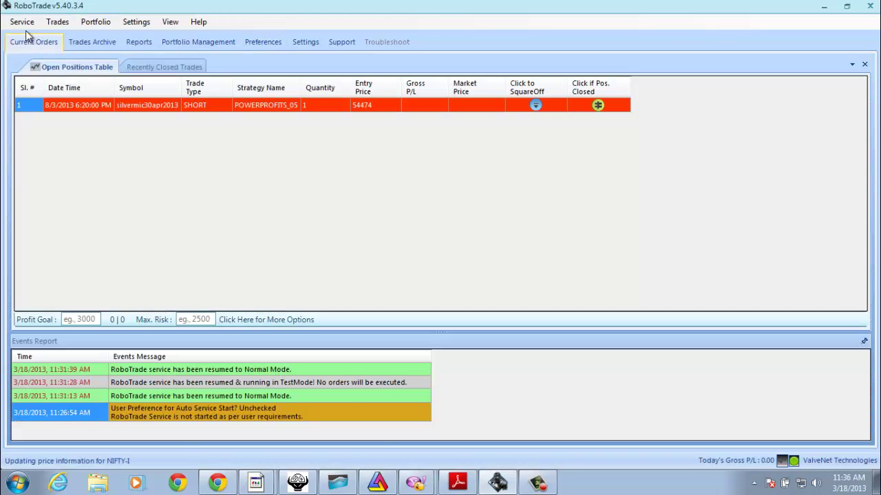
Run the RoboTrade service in Semi Auto test mode, then go to ODIN.
{"action": "left_click", "coordinate": [24, 22]}
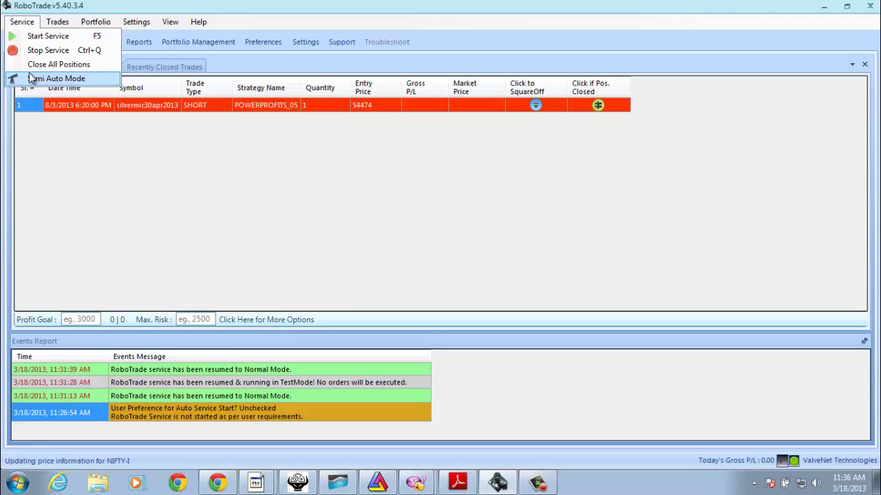
{"action": "left_click", "coordinate": [31, 78]}
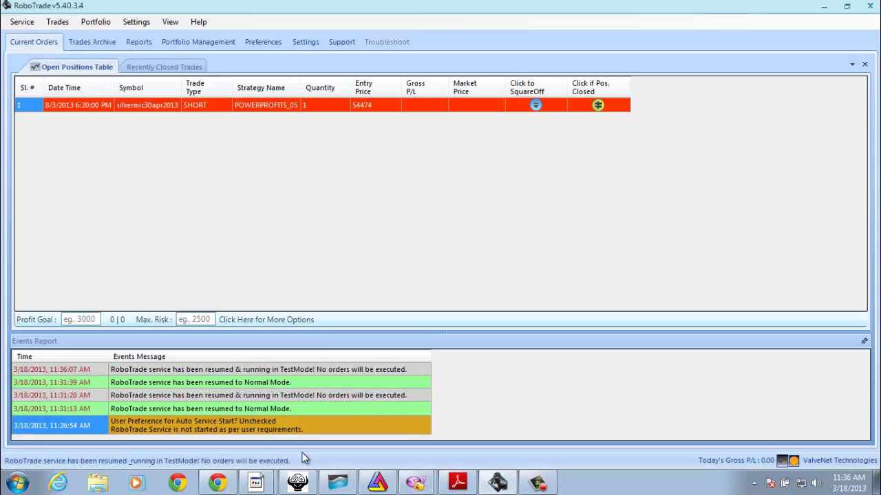
{"action": "left_click", "coordinate": [297, 482]}
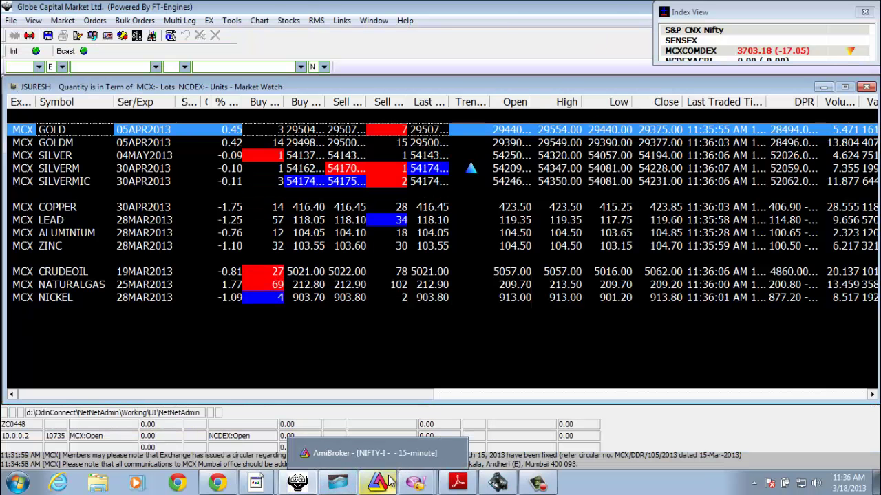
Bring the AmiBroker NIFTY-I 15-minute chart back in front of ODIN.
{"action": "left_click", "coordinate": [377, 481]}
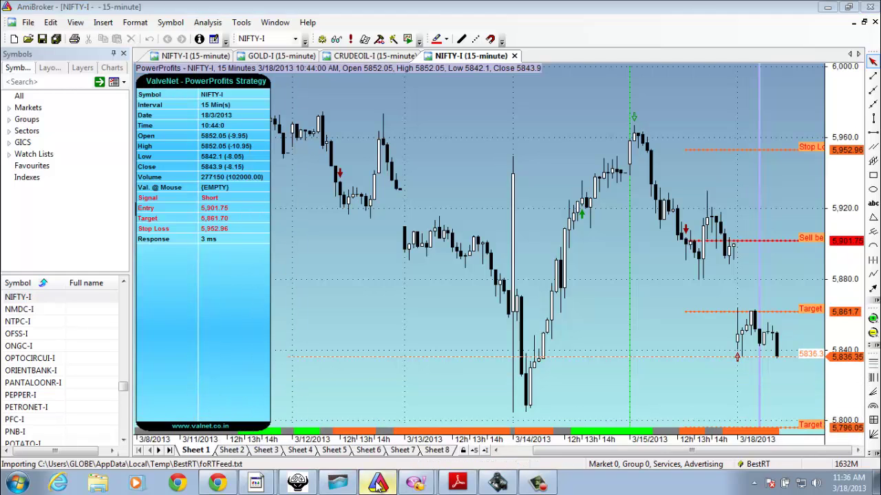
{"action": "left_click", "coordinate": [421, 484]}
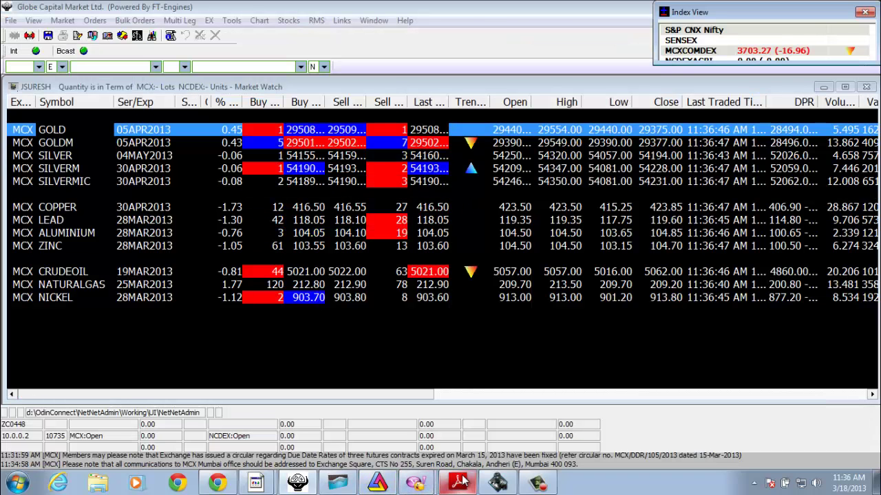
{"action": "left_click", "coordinate": [531, 485]}
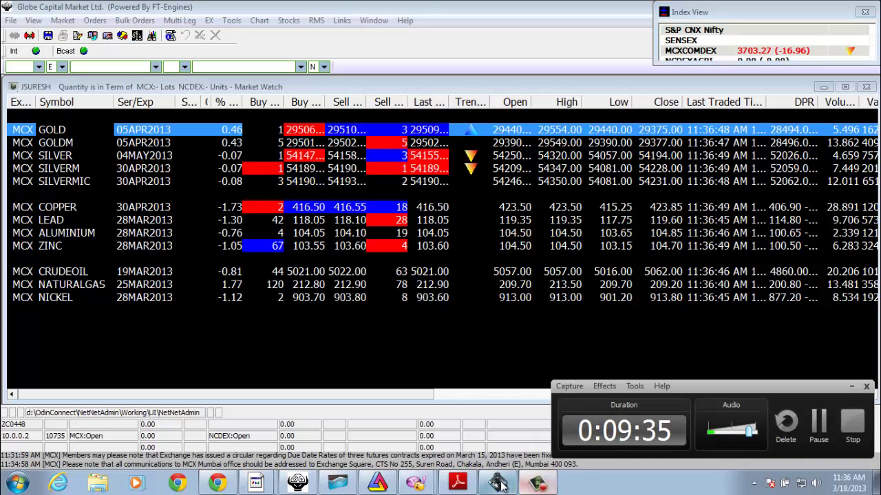
{"action": "left_click", "coordinate": [498, 485]}
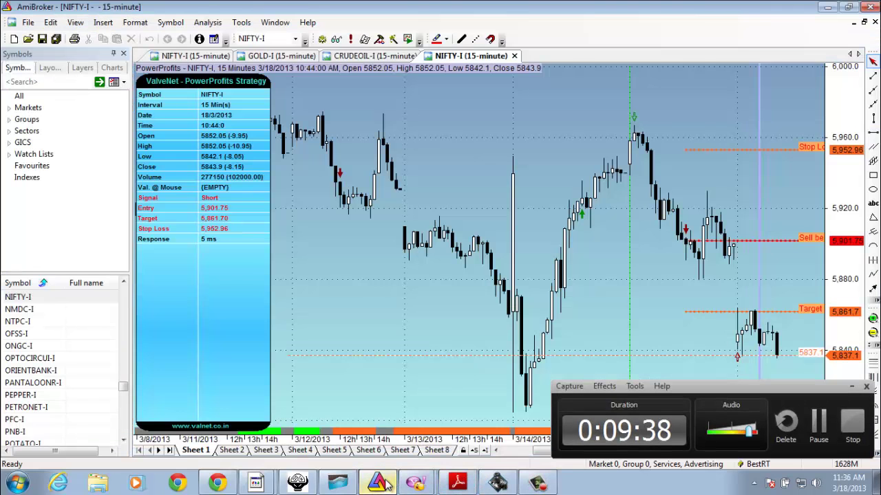
{"action": "left_click", "coordinate": [380, 483]}
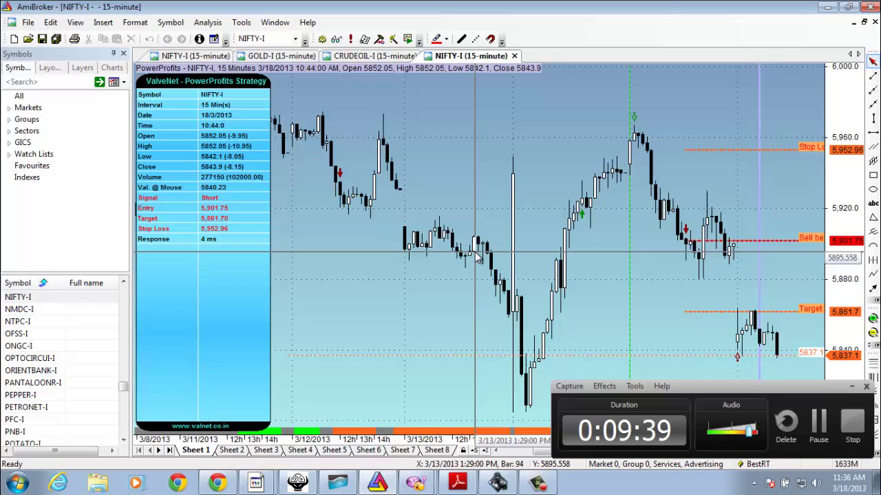
{"action": "mouse_move", "coordinate": [478, 256]}
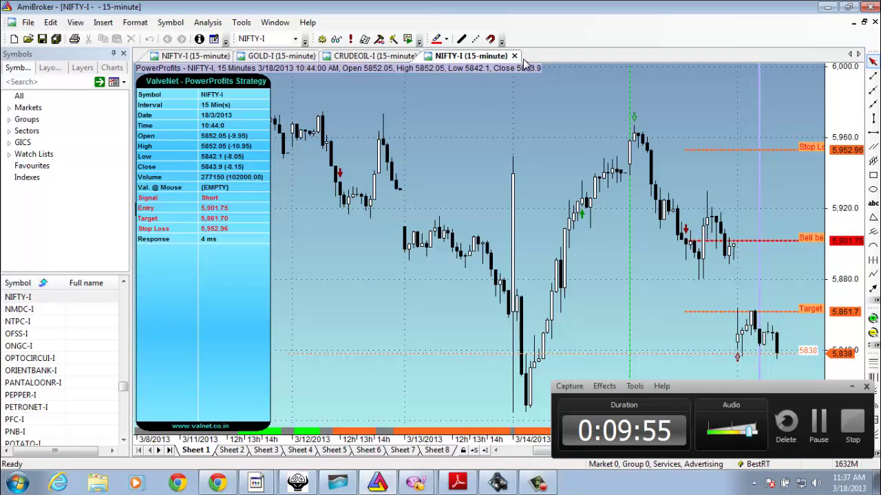
Review the other NIFTY-I 15-minute chart with its trend-indicator pane, then switch to Chrome.
{"action": "left_click", "coordinate": [197, 58]}
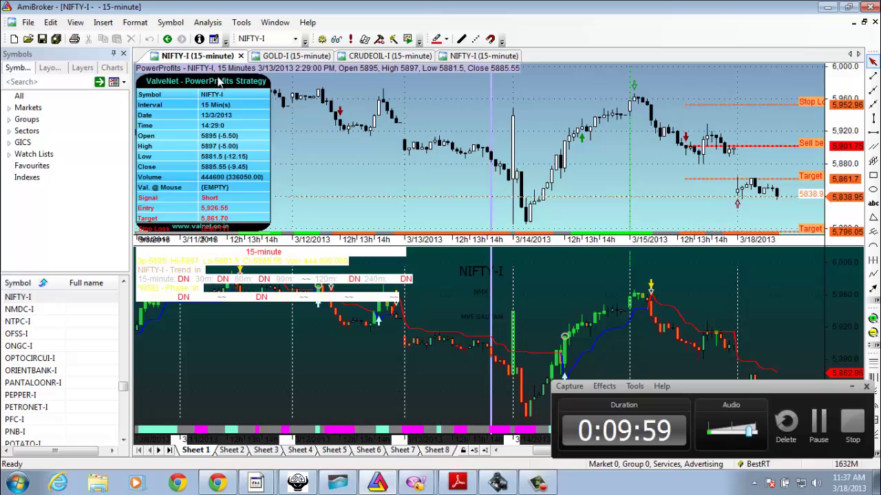
{"action": "left_click", "coordinate": [852, 387]}
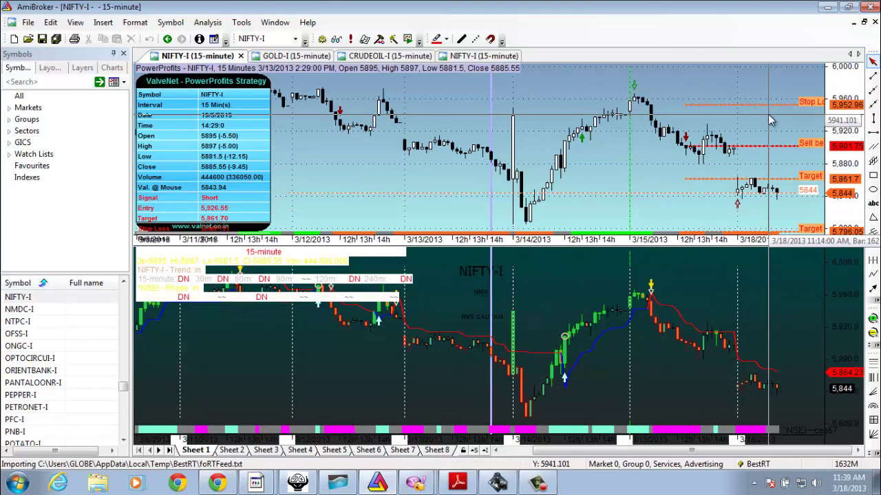
{"action": "mouse_move", "coordinate": [769, 117]}
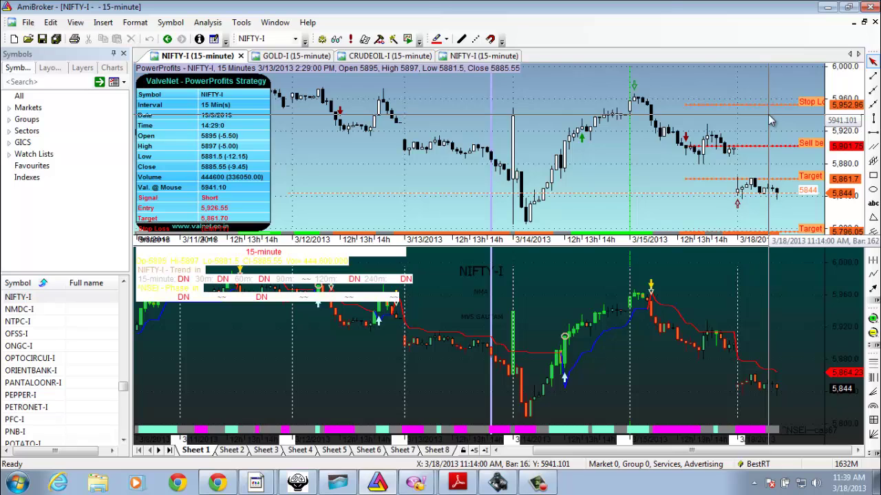
{"action": "left_click", "coordinate": [230, 483]}
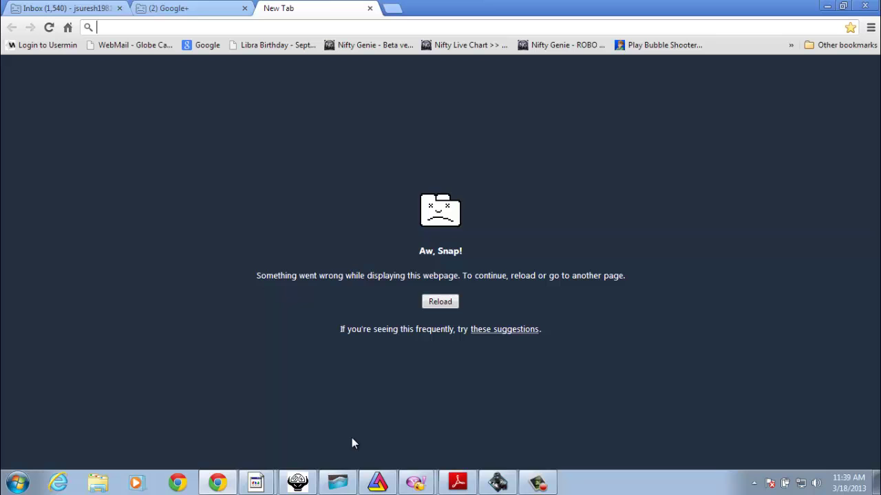
{"action": "left_click", "coordinate": [212, 484]}
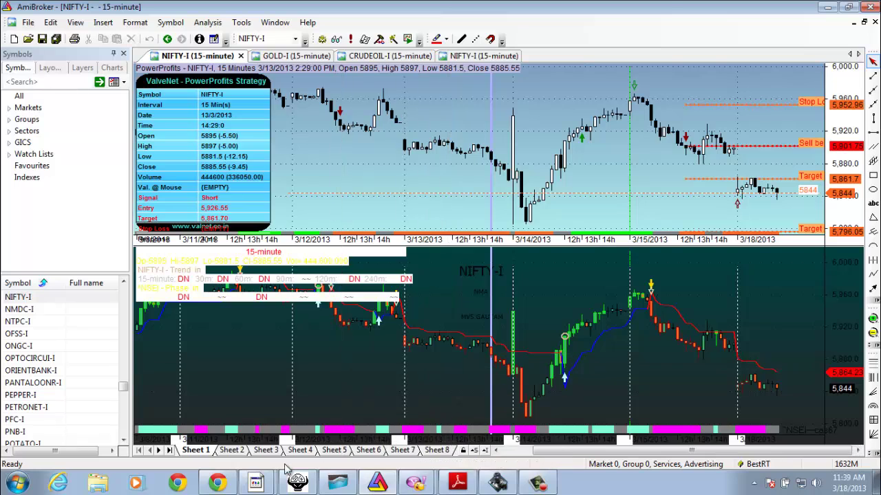
{"action": "left_click", "coordinate": [222, 484]}
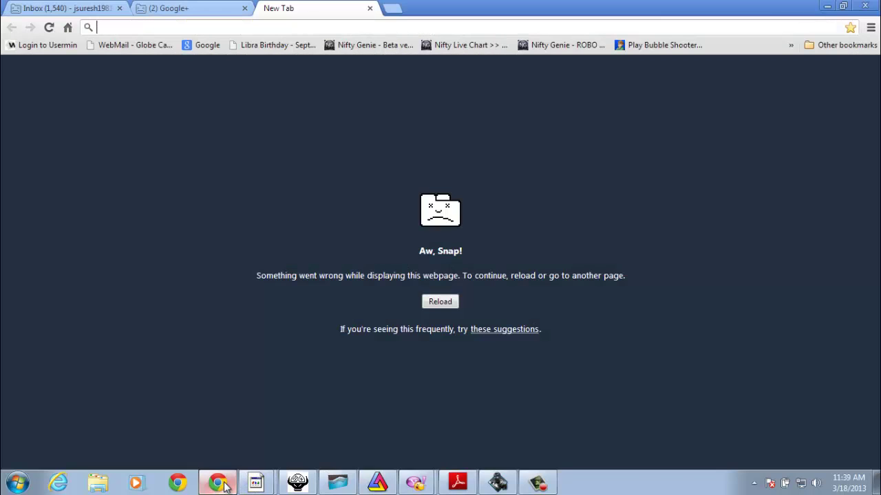